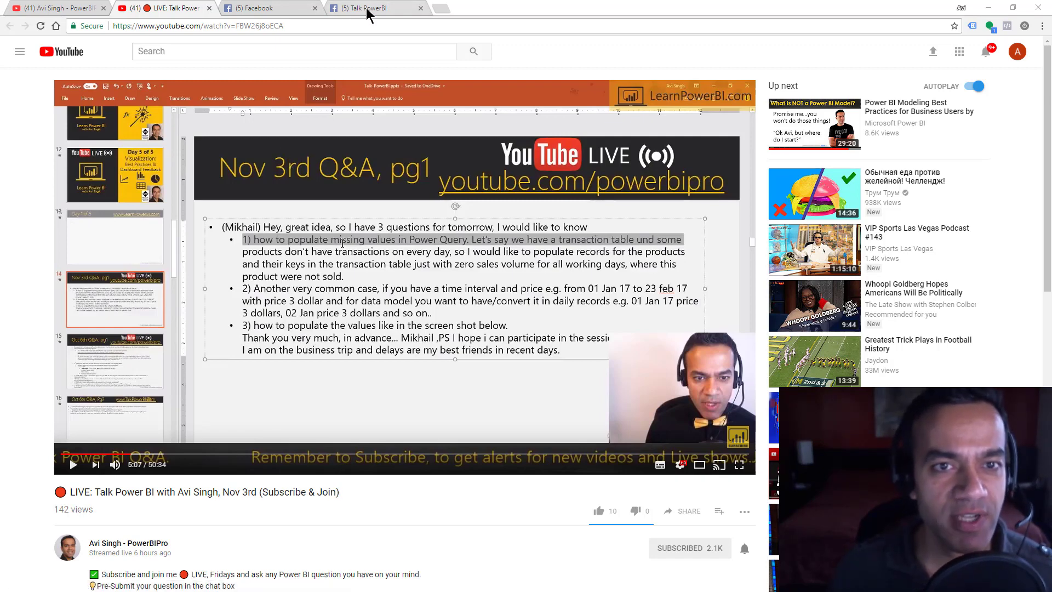
Expand the pre-submitted question comment in the Talk PowerBI group post
left_click(339, 9)
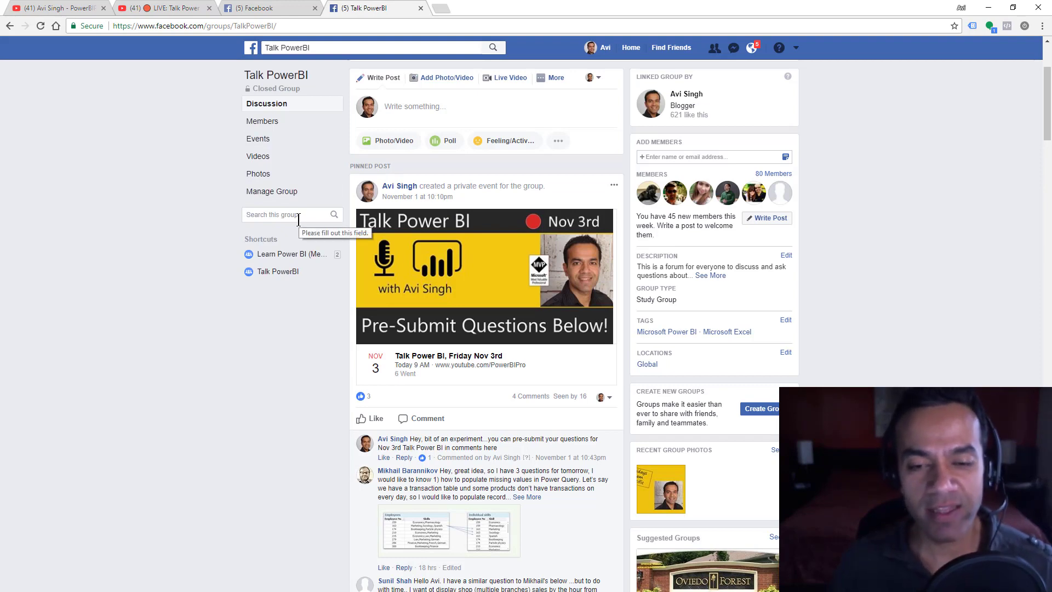
scroll(284, 503, "down", 2)
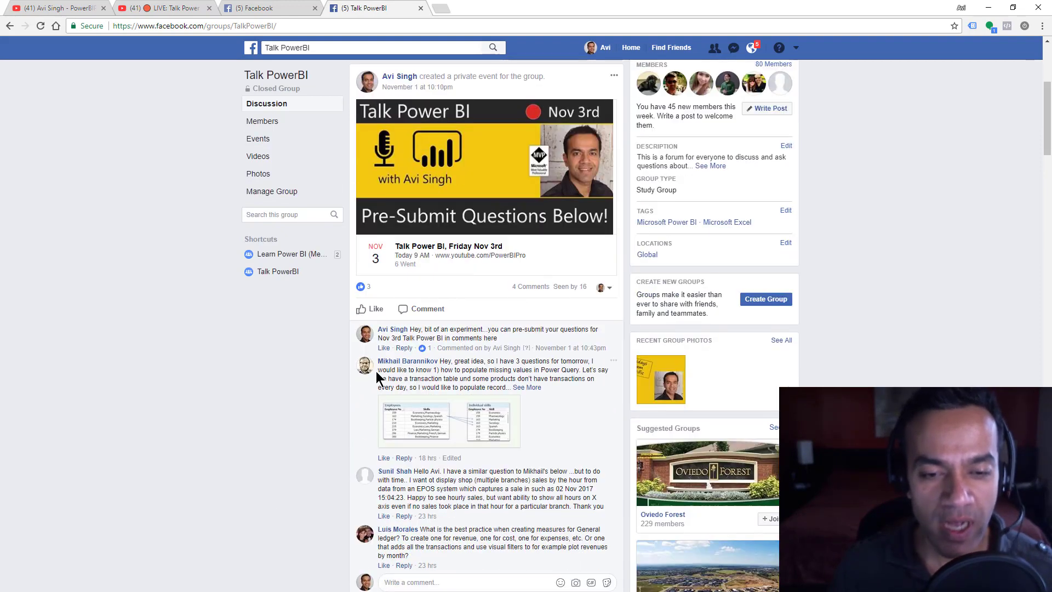
scroll(400, 374, "down", 1)
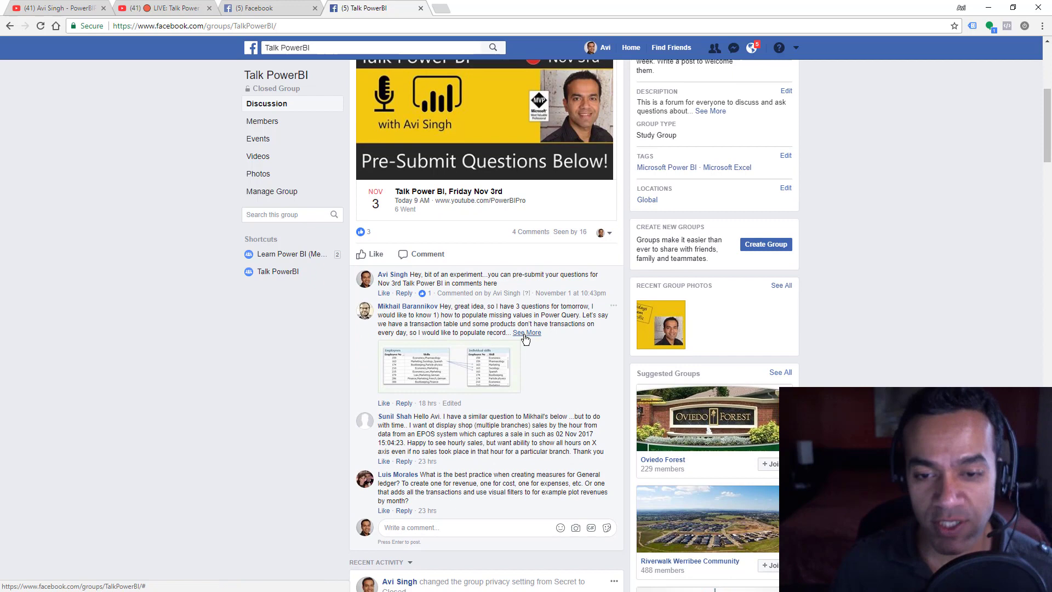
left_click(522, 334)
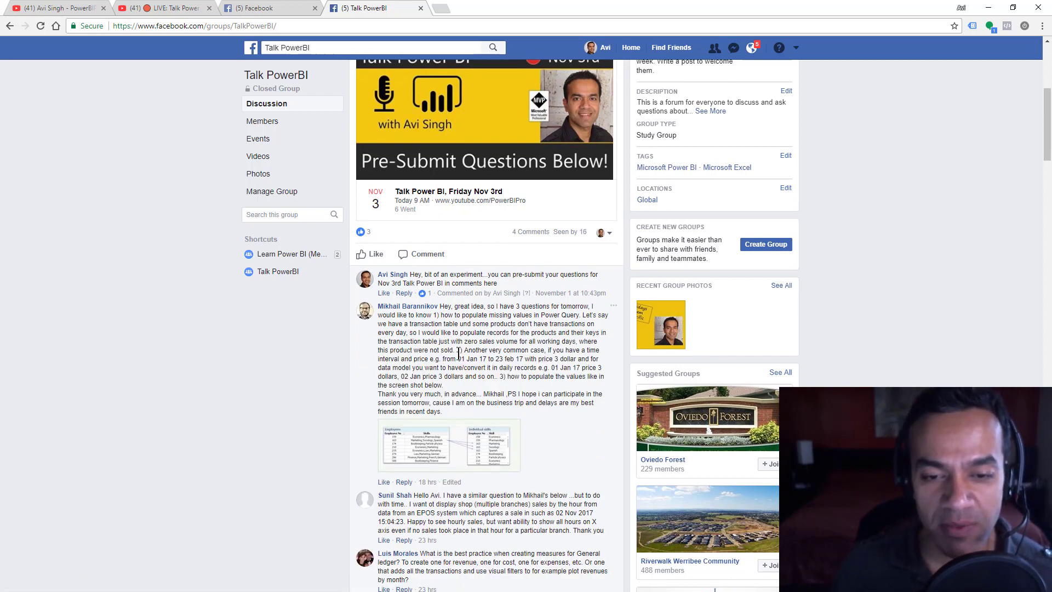
View the Q&A video briefly full screen, then return to the Talk PowerBI group post
left_click(176, 9)
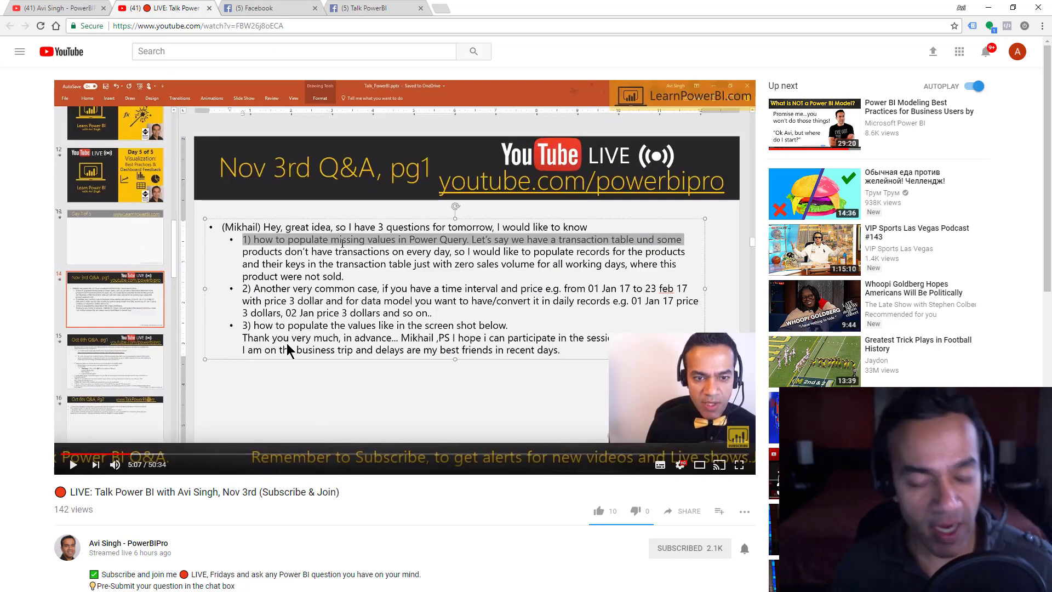
left_click(739, 465)
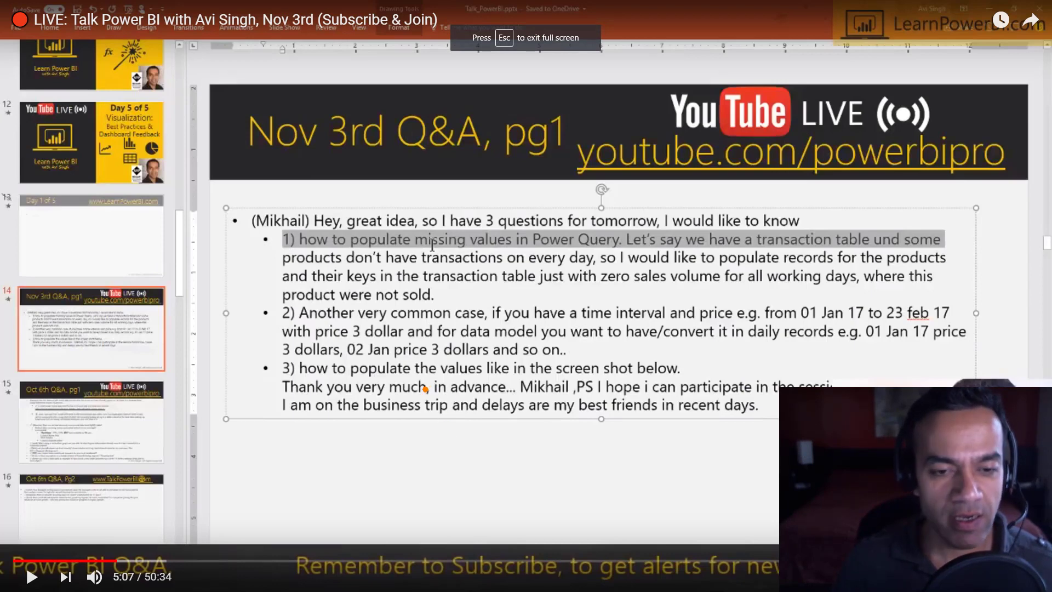
key("Escape")
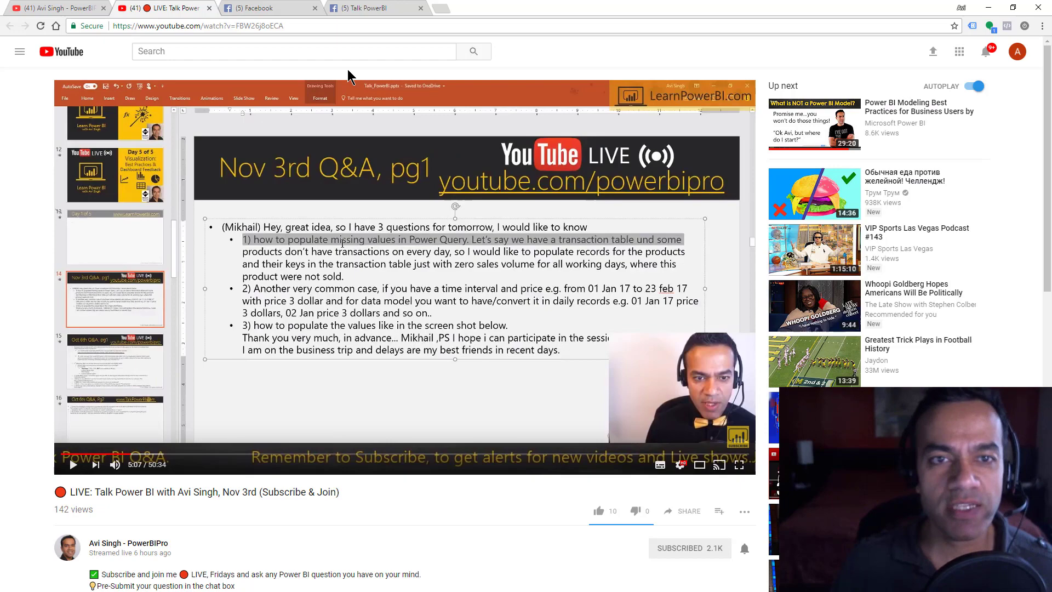
left_click(375, 8)
Enlarge and close the Employees-to-skills example screenshot, then switch to Power BI's Employee Skills_v1 query
left_click(433, 452)
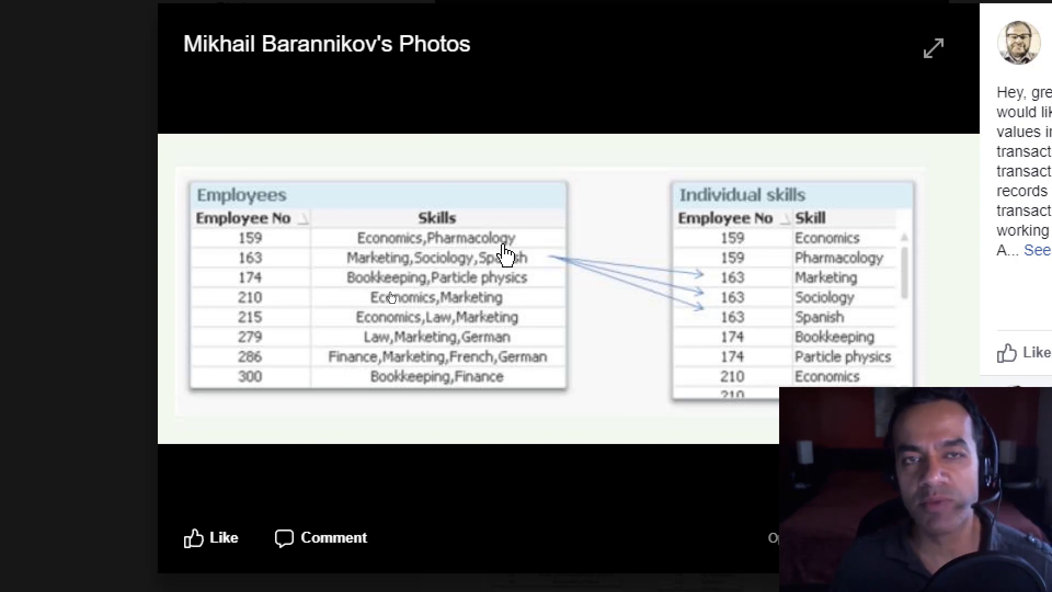
key("Escape")
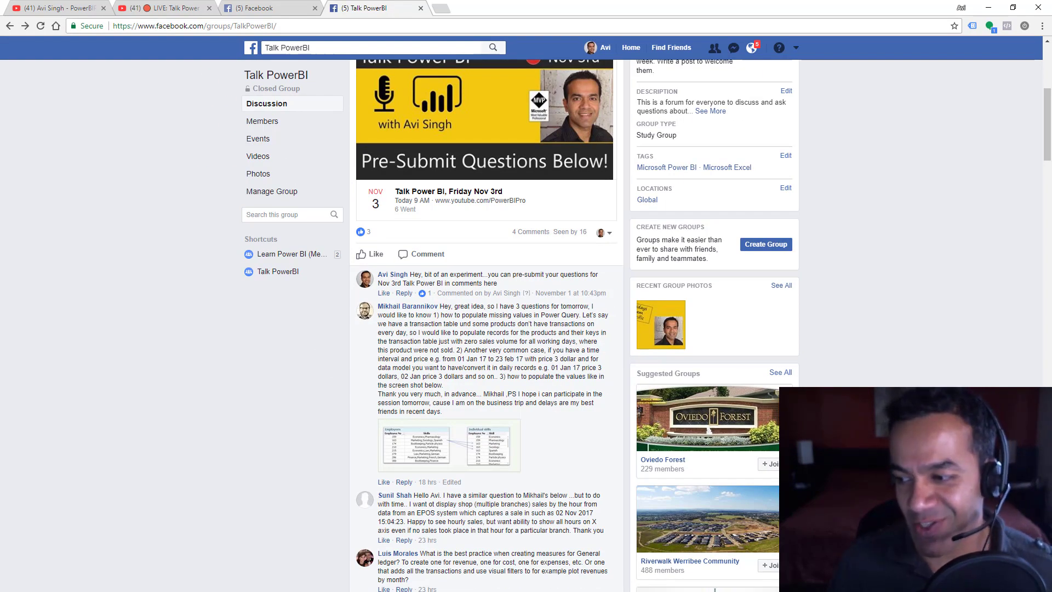
key("alt+Tab")
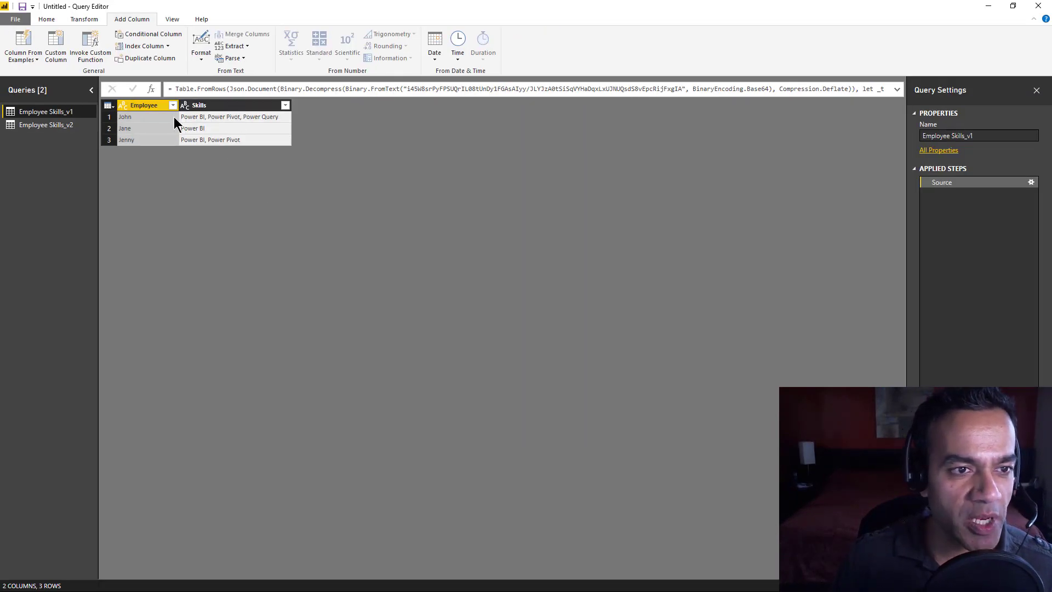
Split the Skills column by comma at each occurrence into Skills.1, Skills.2 and Skills.3
left_click(244, 104)
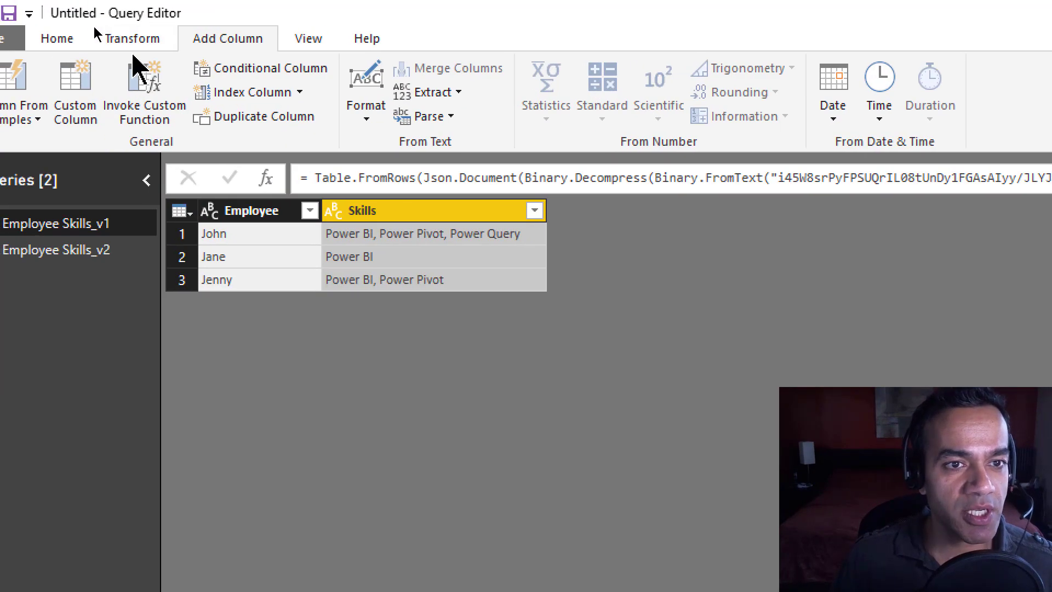
right_click(406, 220)
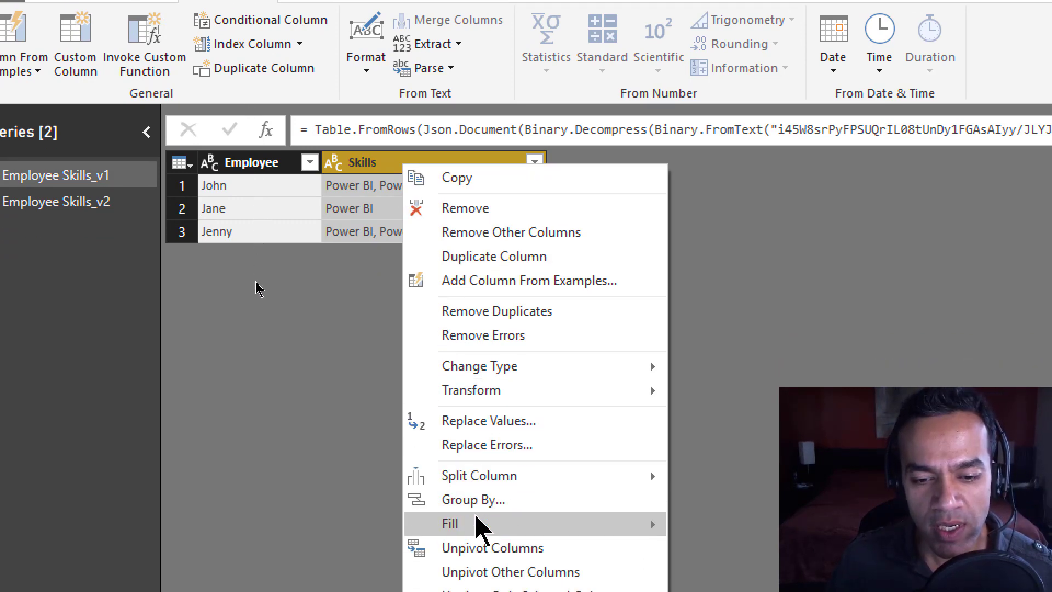
mouse_move(529, 481)
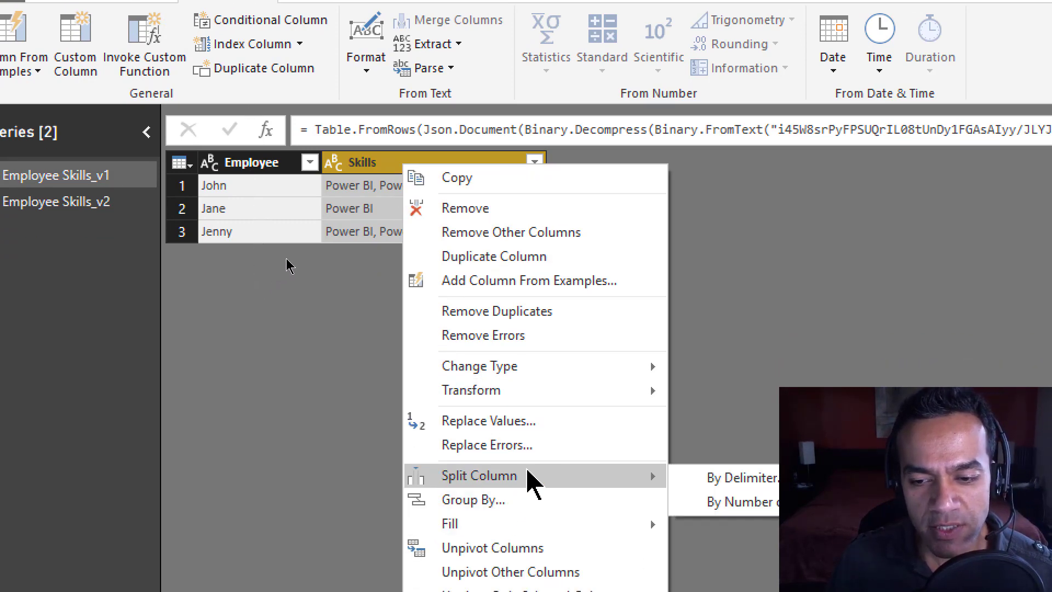
left_click(742, 477)
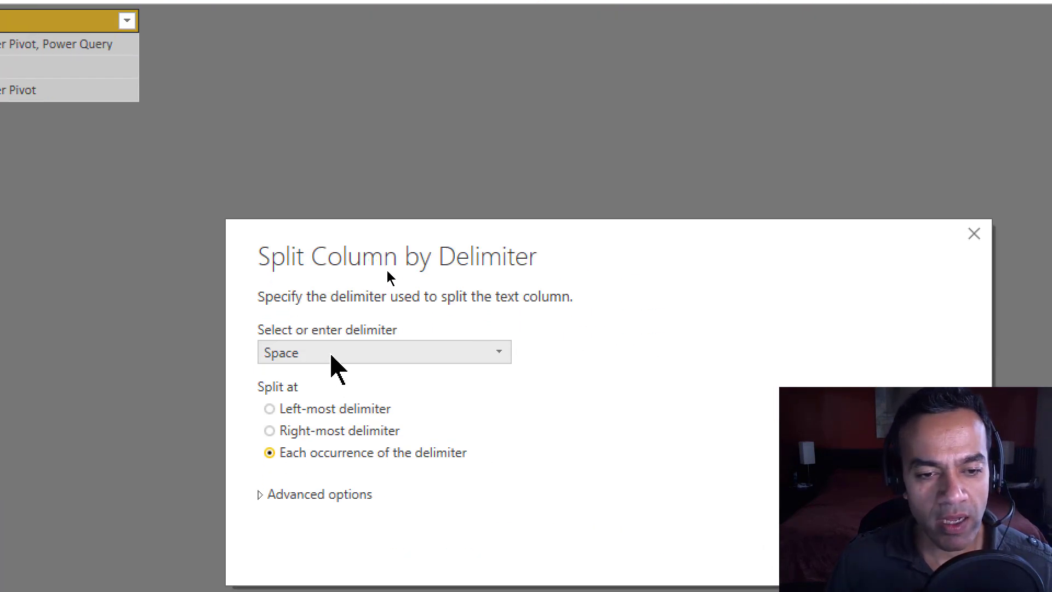
left_click(333, 356)
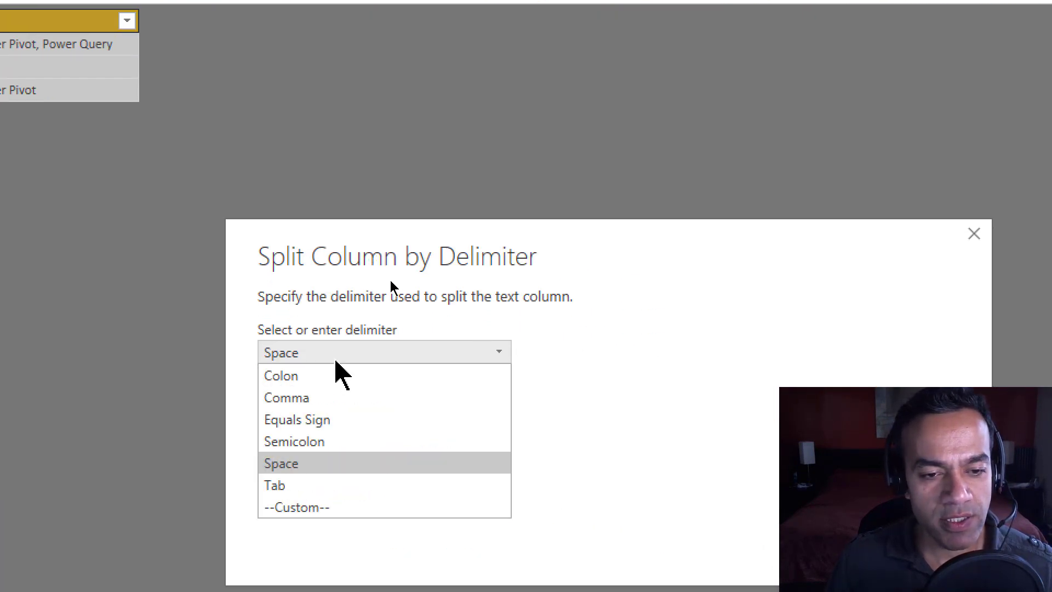
left_click(327, 398)
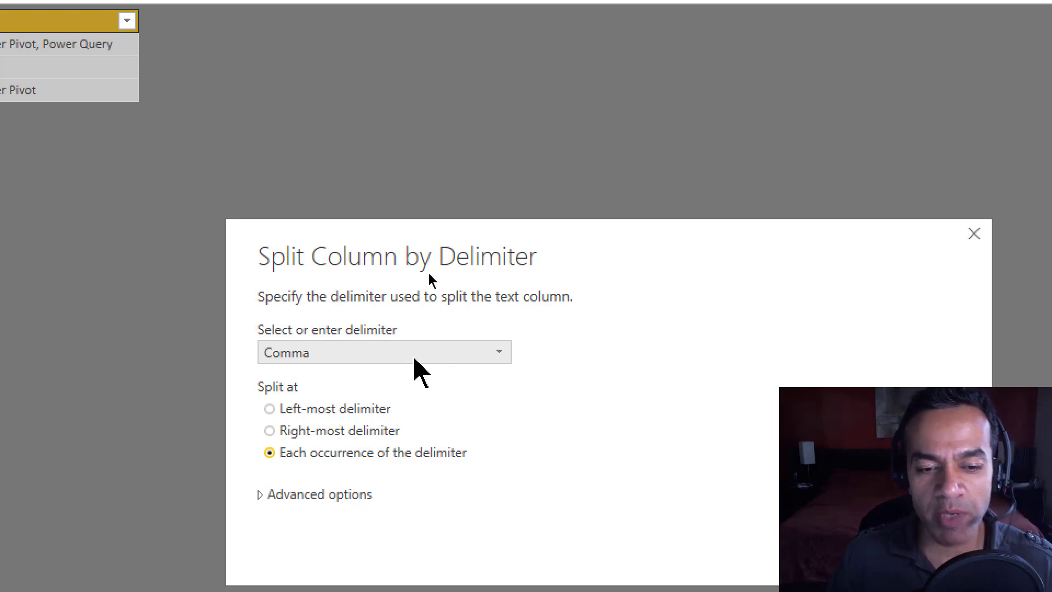
key("Return")
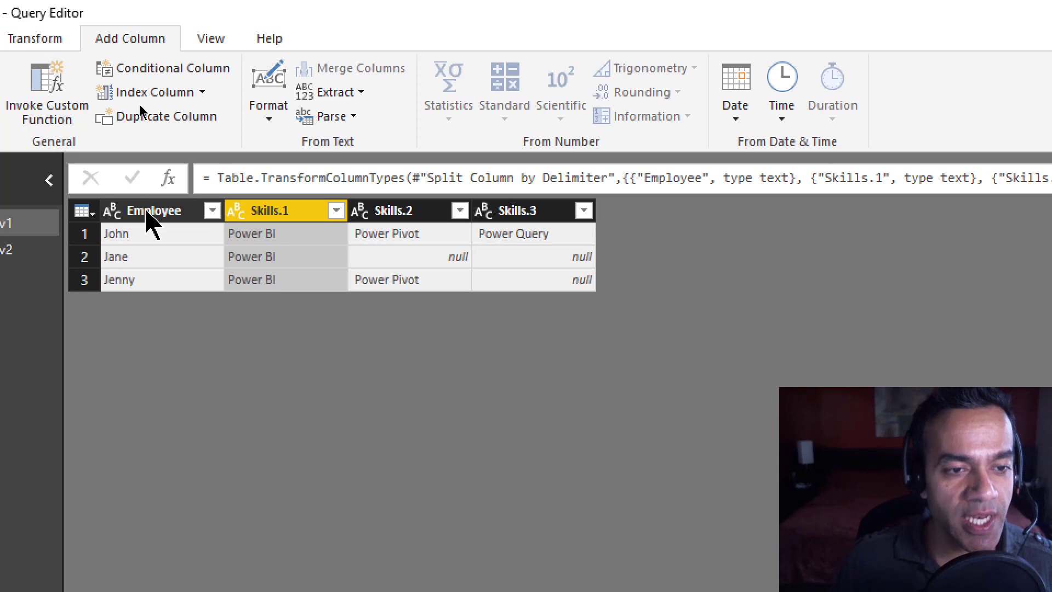
Unpivot all columns except Employee, then remove the Attribute column, keeping Employee and Value
right_click(147, 210)
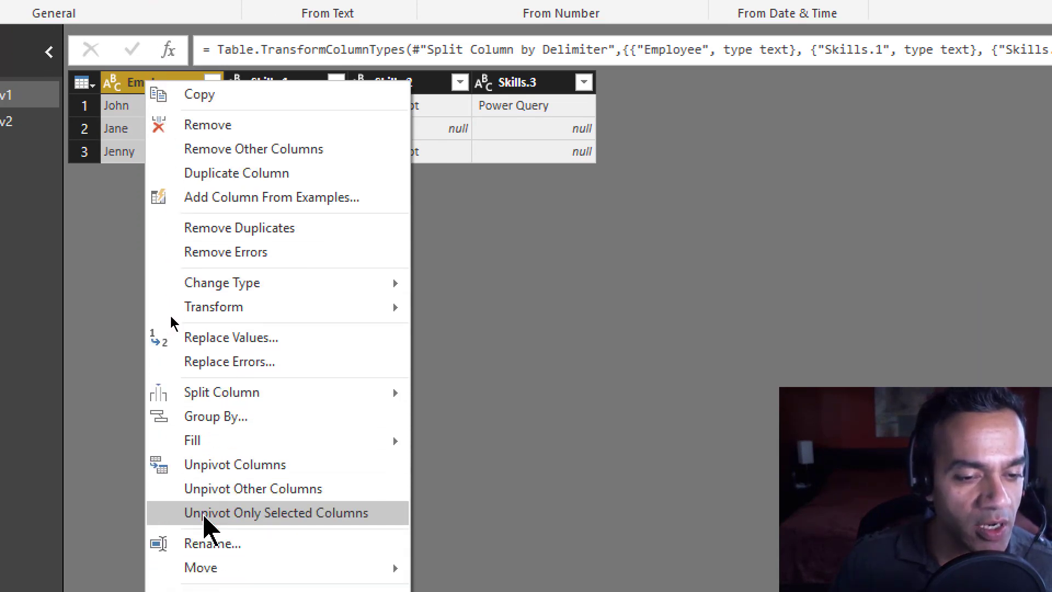
left_click(229, 488)
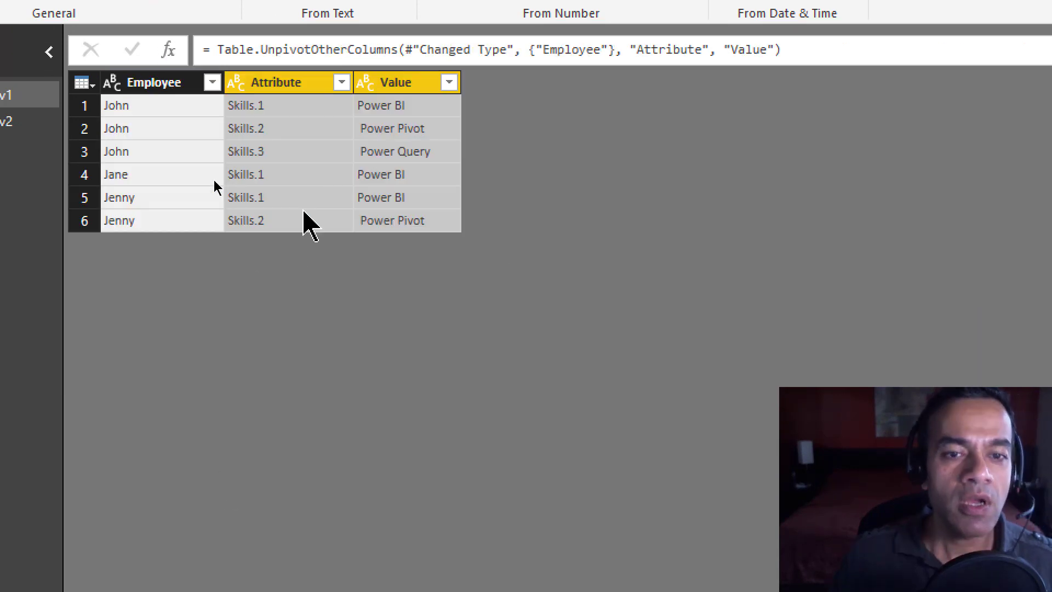
right_click(290, 83)
left_click(301, 124)
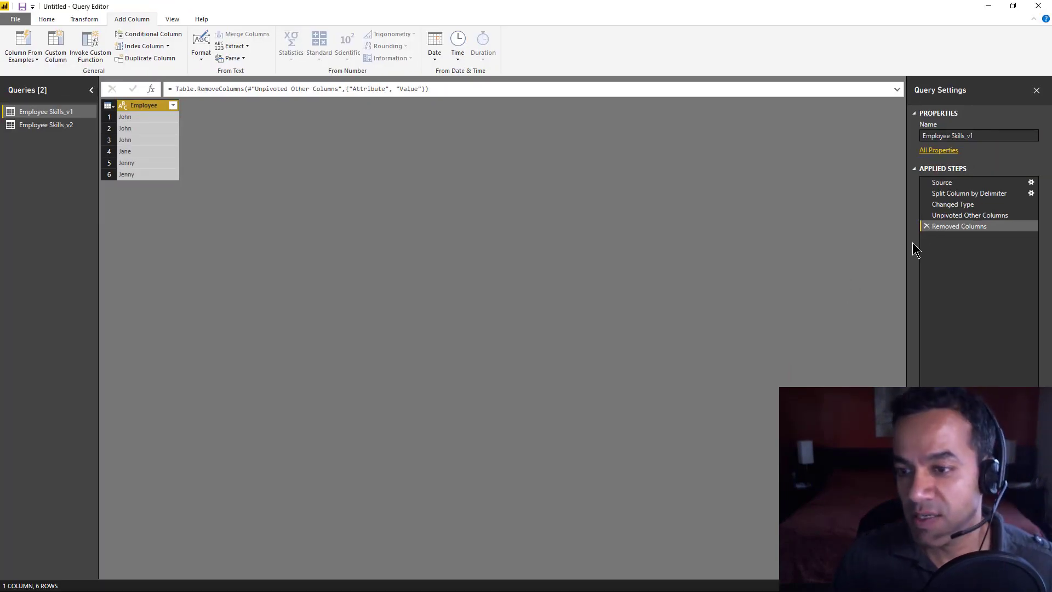
left_click(927, 226)
left_click(212, 104)
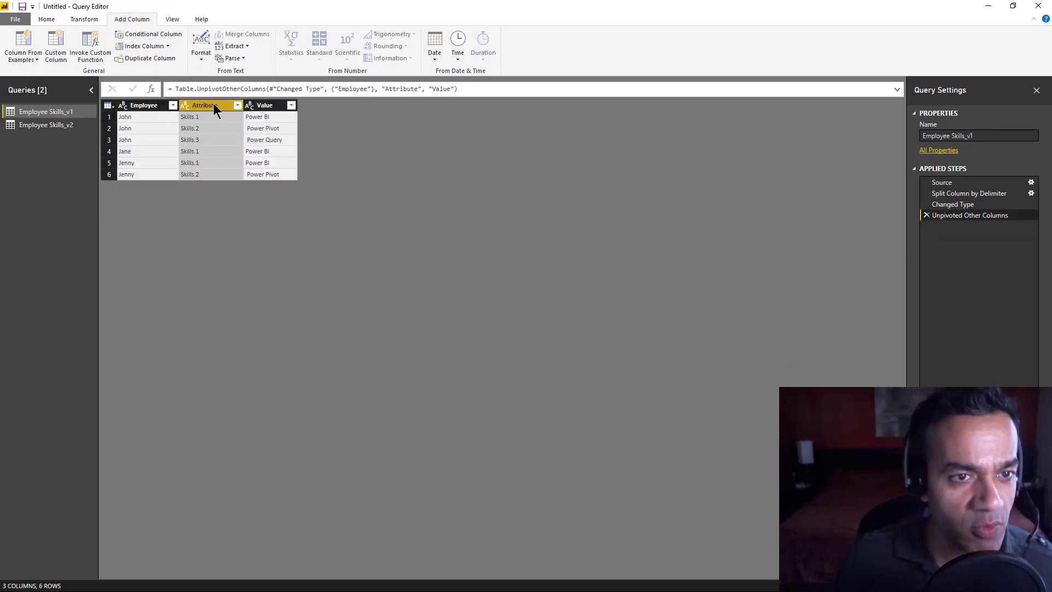
right_click(213, 104)
left_click(244, 126)
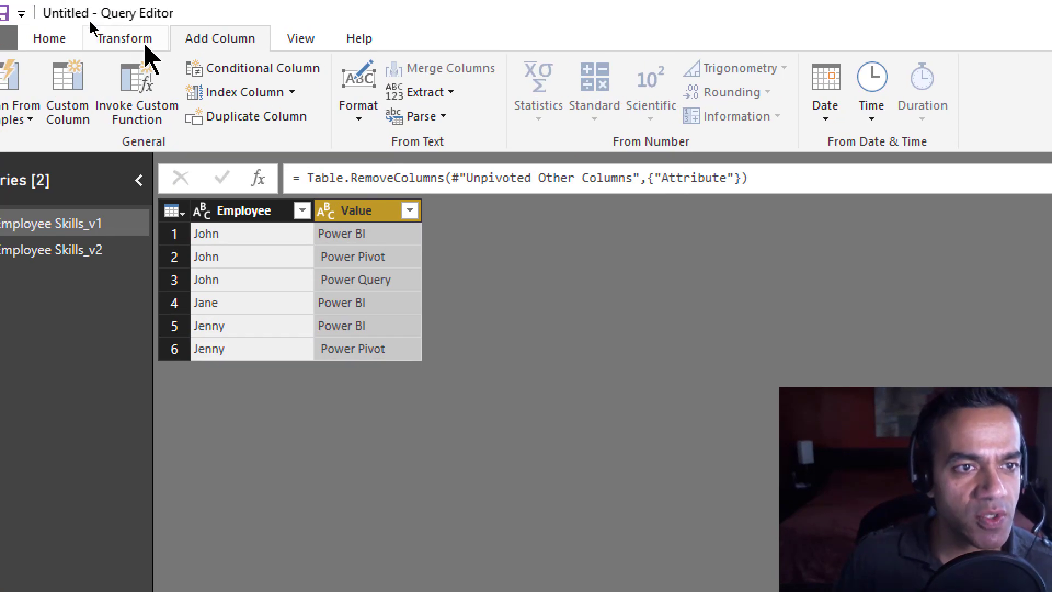
Trim the leading spaces from the Value skills
left_click(136, 43)
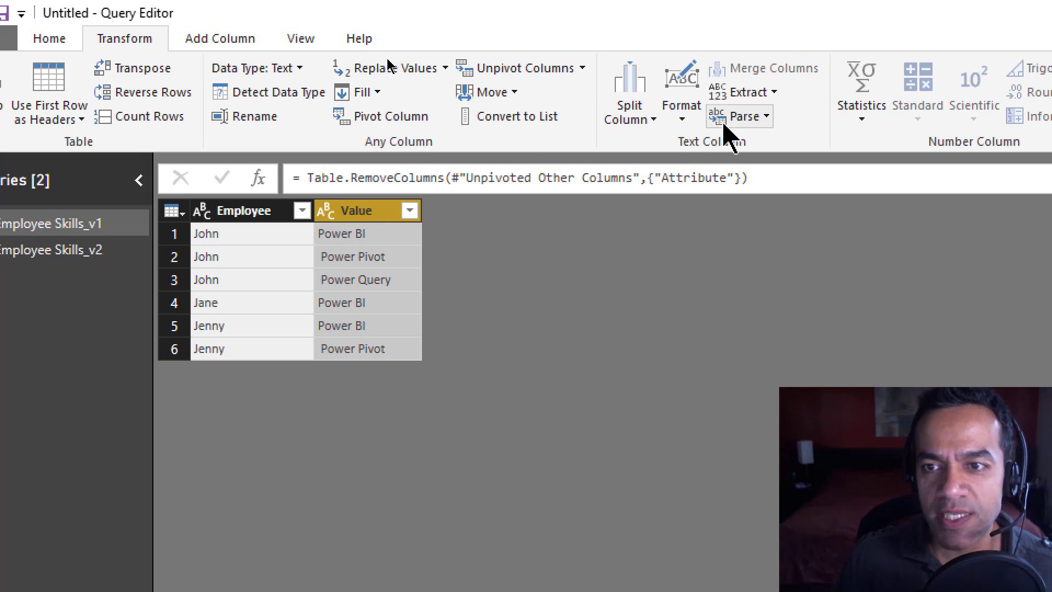
left_click(683, 119)
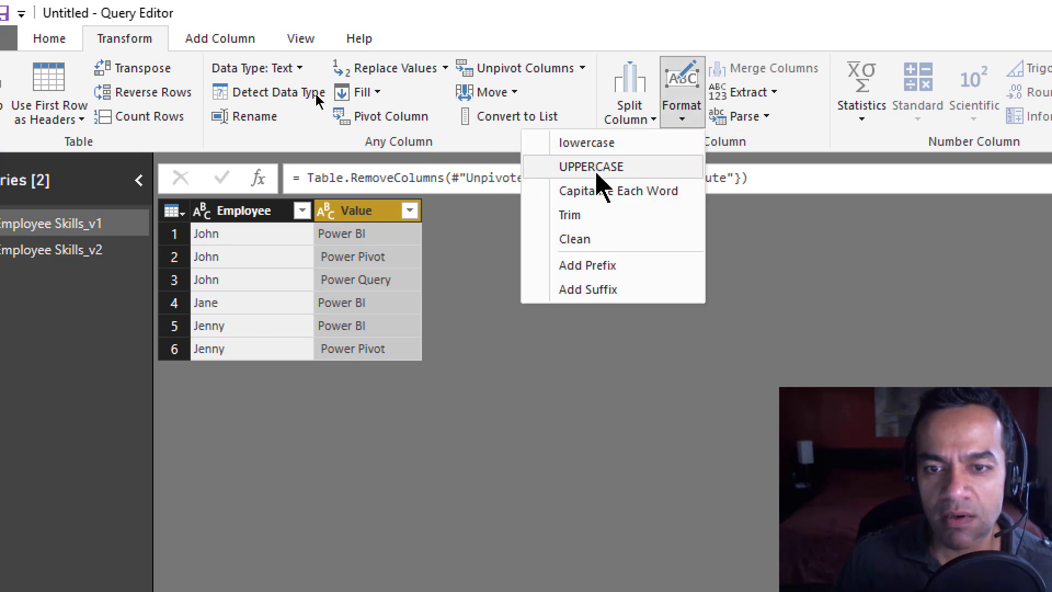
left_click(589, 218)
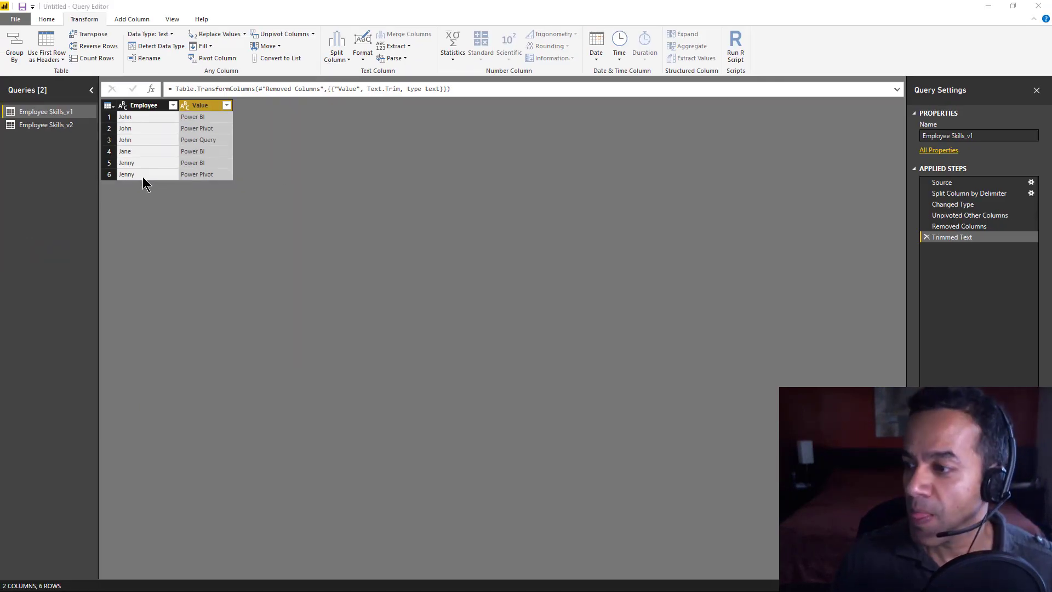
Check the question's screenshot in the browser, then return to the Query Editor
key("alt+Tab")
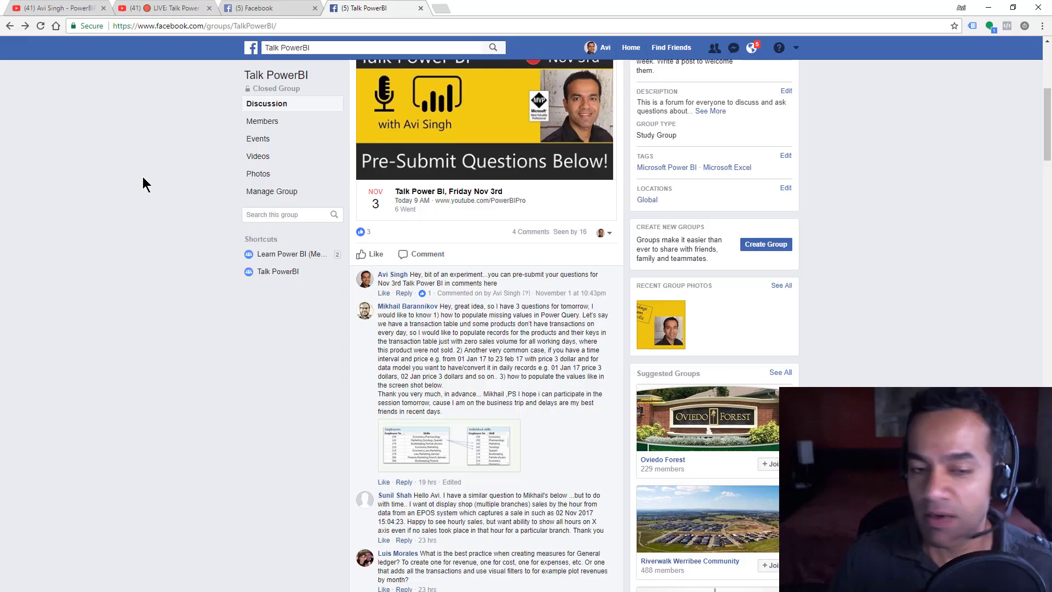
left_click(400, 432)
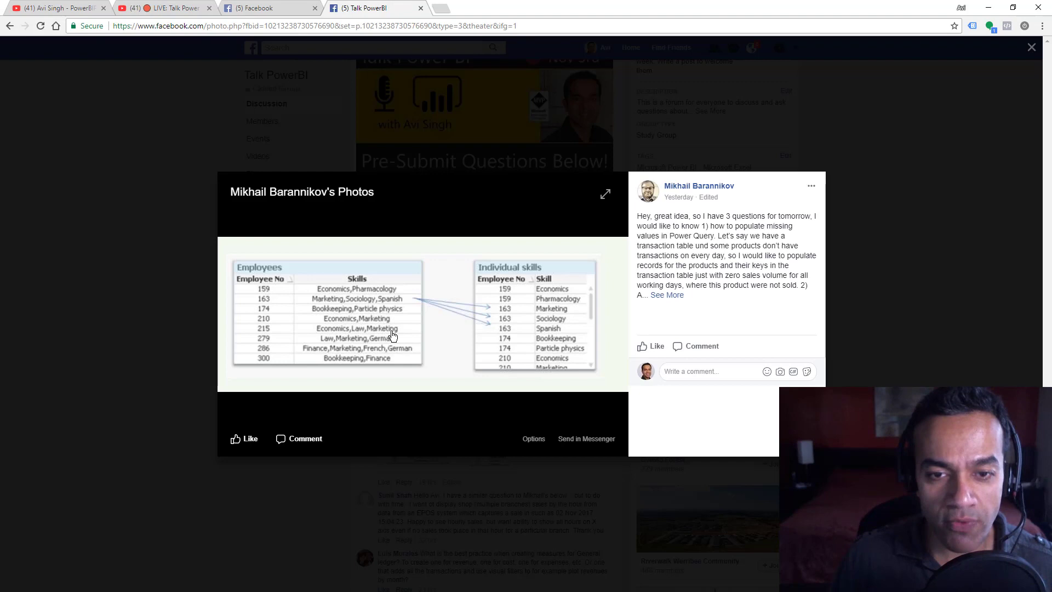
key("alt+Tab")
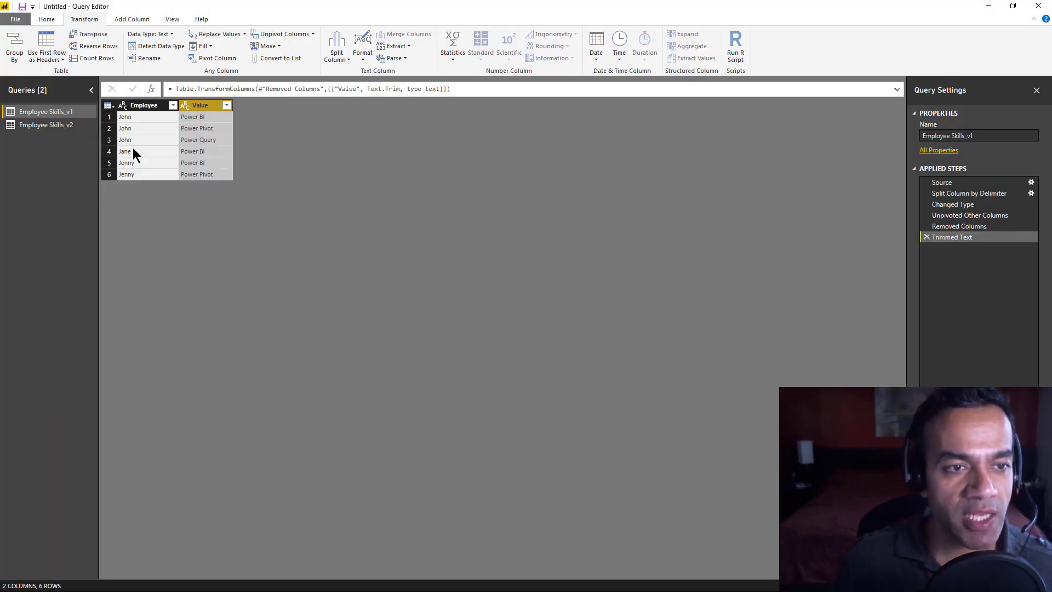
Open the Source step's table and add a fourth row for employee PowerBIPro
left_click(975, 182)
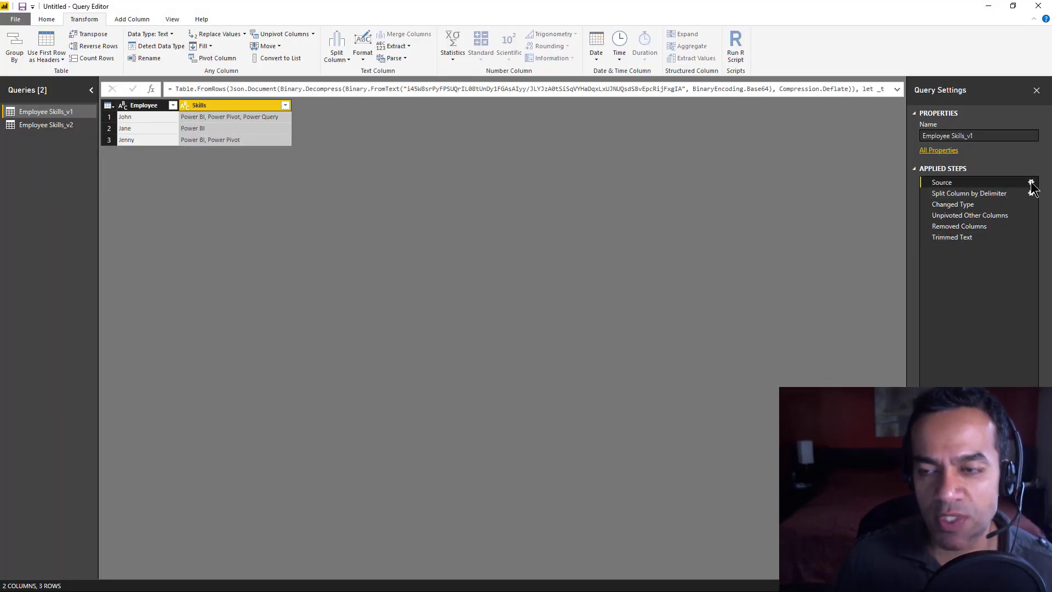
left_click(1031, 183)
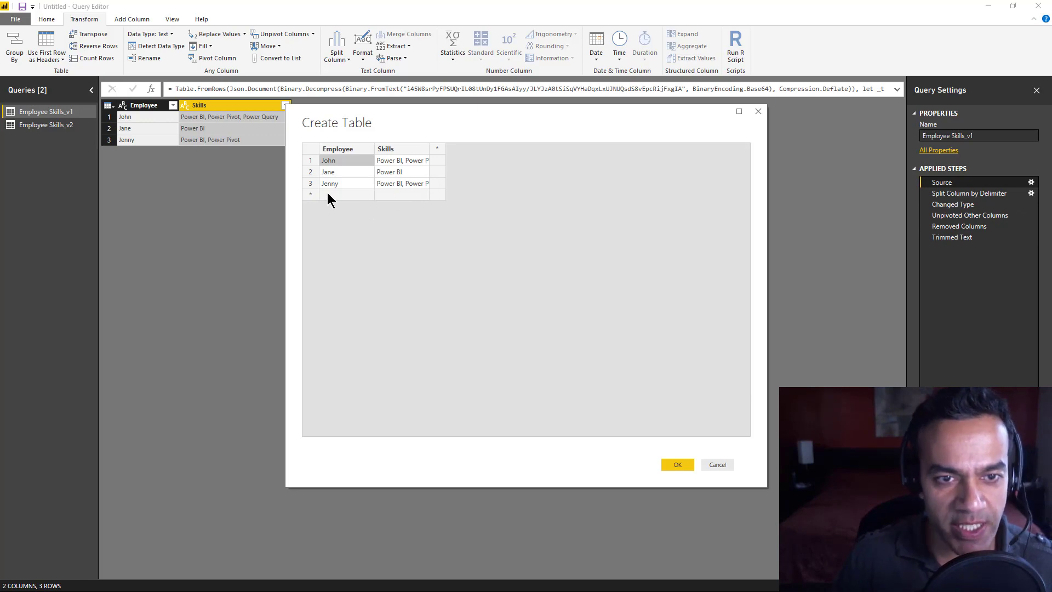
left_click(329, 195)
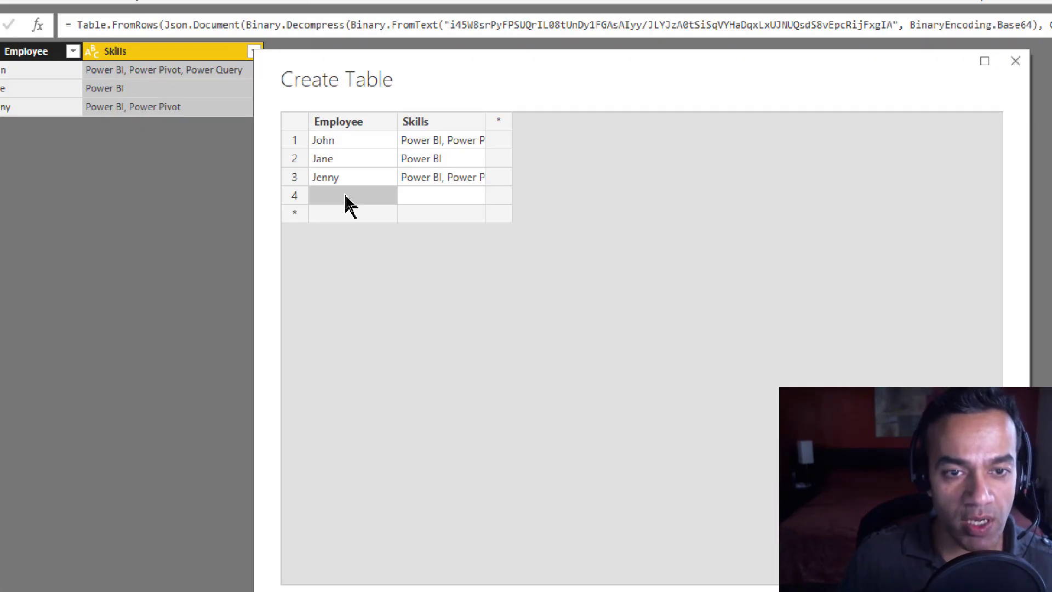
type("P")
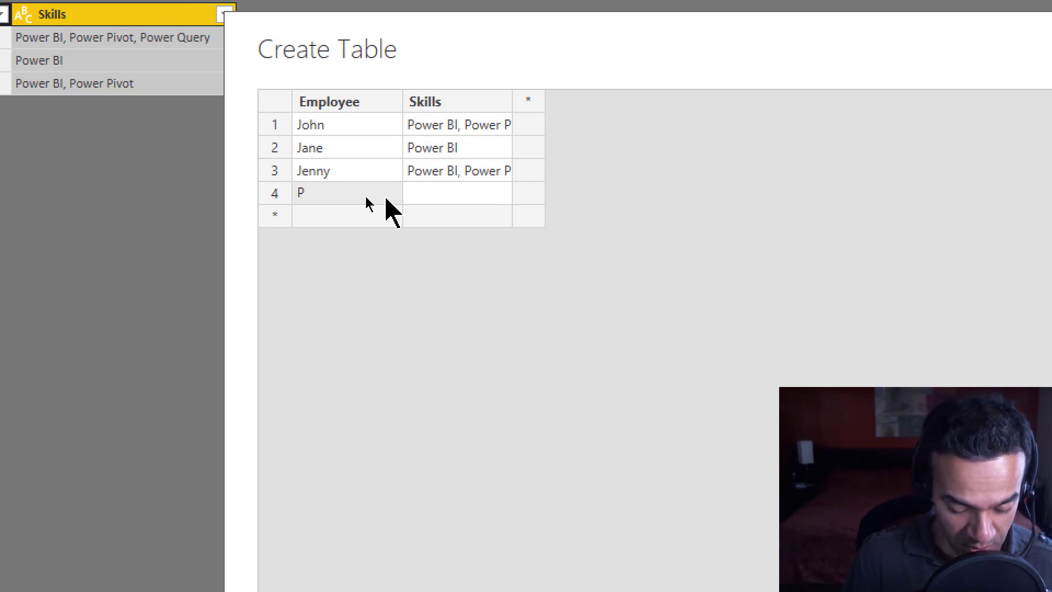
key("BackSpace")
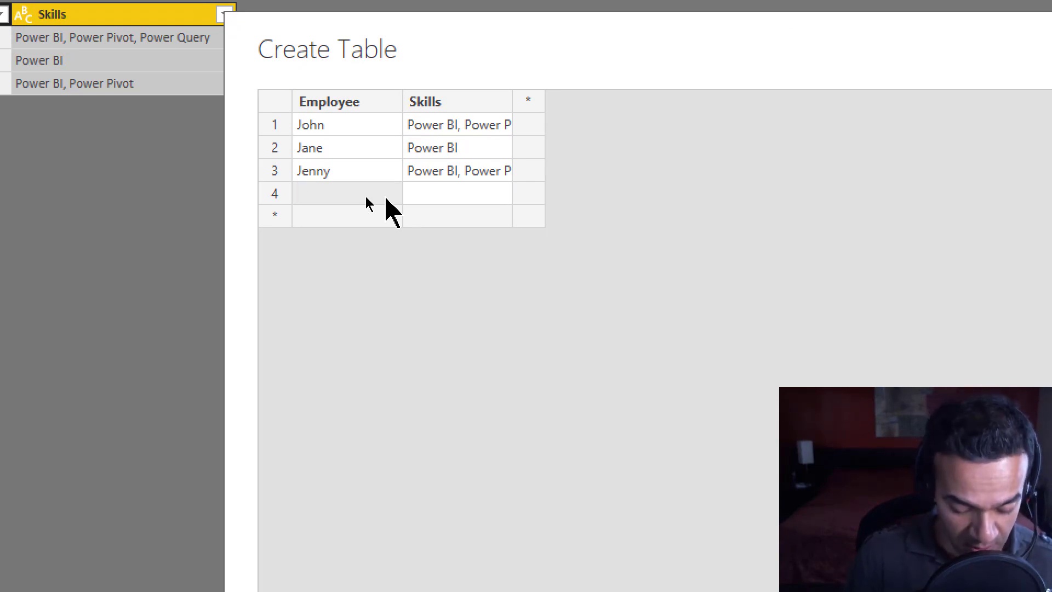
type("PowerB")
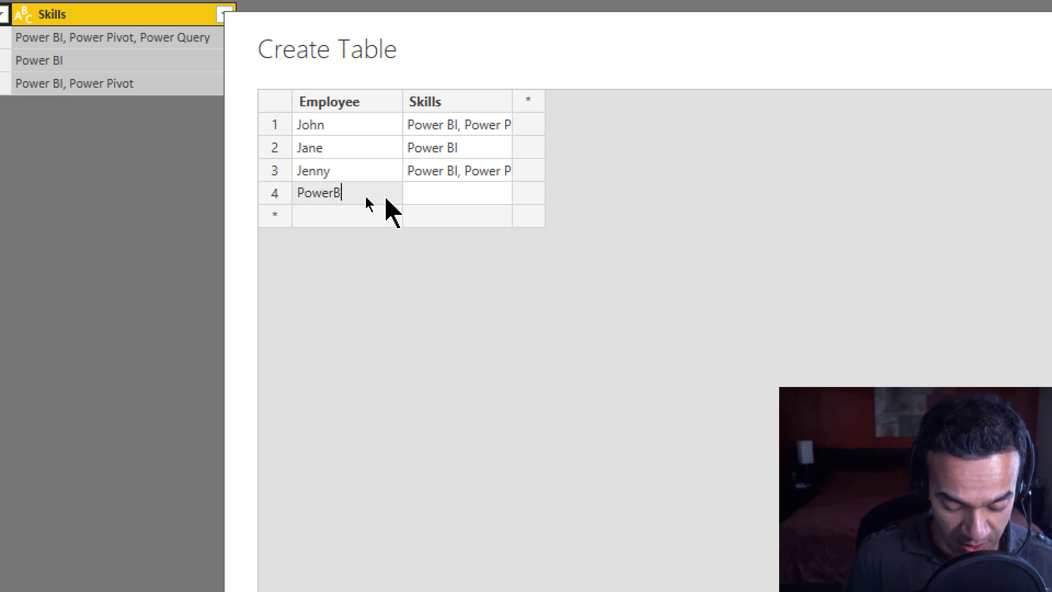
type("IPro")
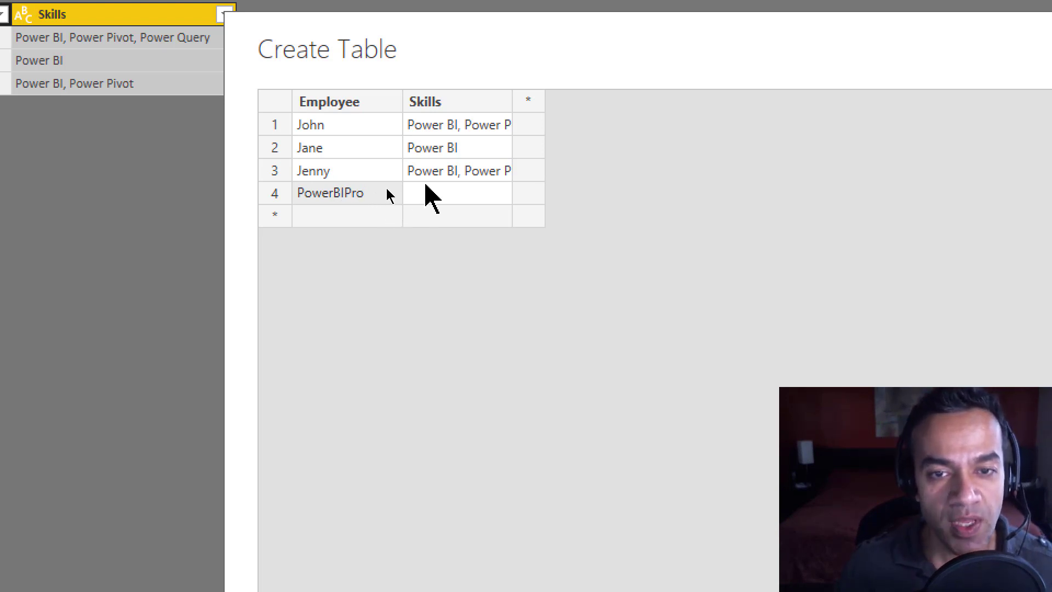
left_click(436, 176)
Copy the row-above skills into PowerBIPro's Skills cell and append SSAS
key("ctrl+c")
left_click(437, 203)
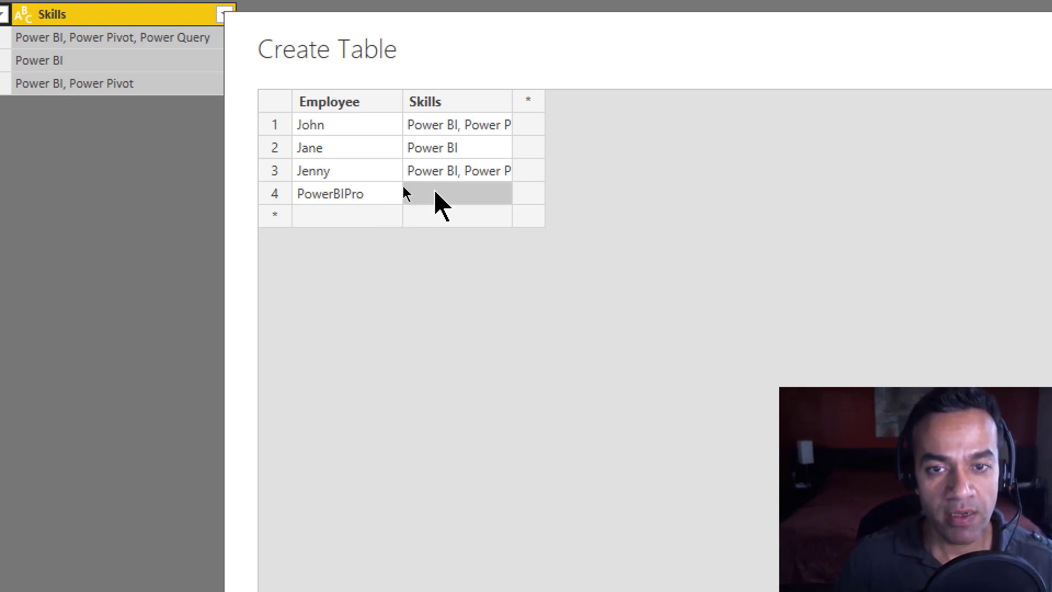
key("ctrl+v")
left_click_drag(509, 94, 728, 94)
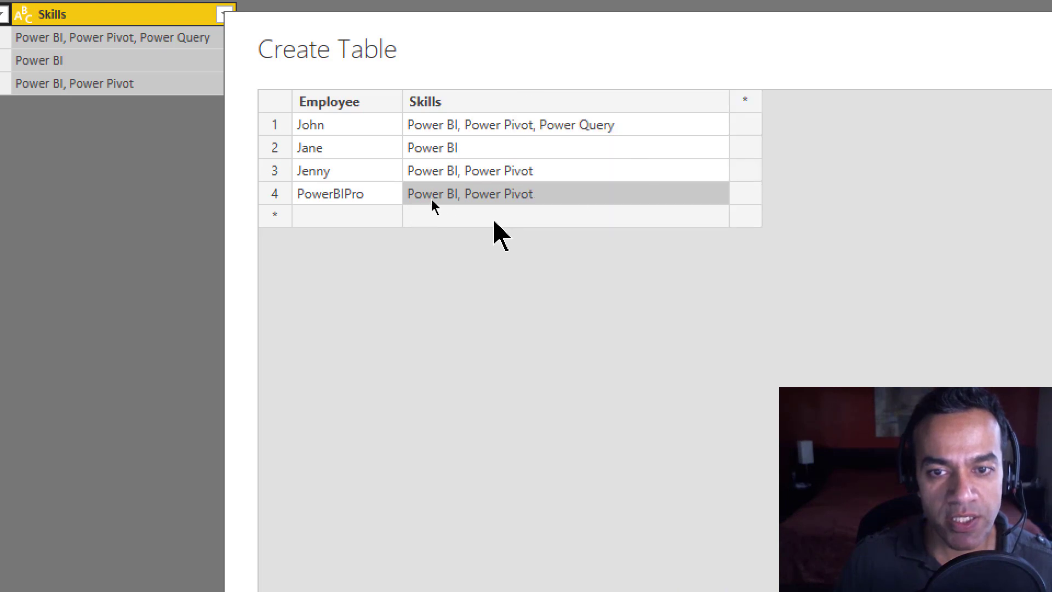
left_click(556, 193)
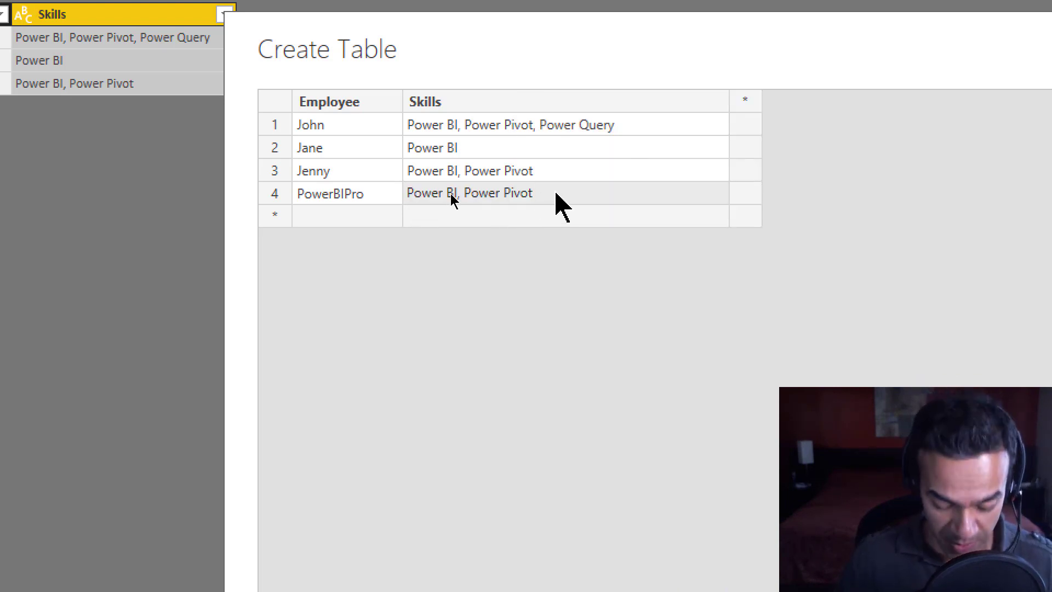
type(", SSAS")
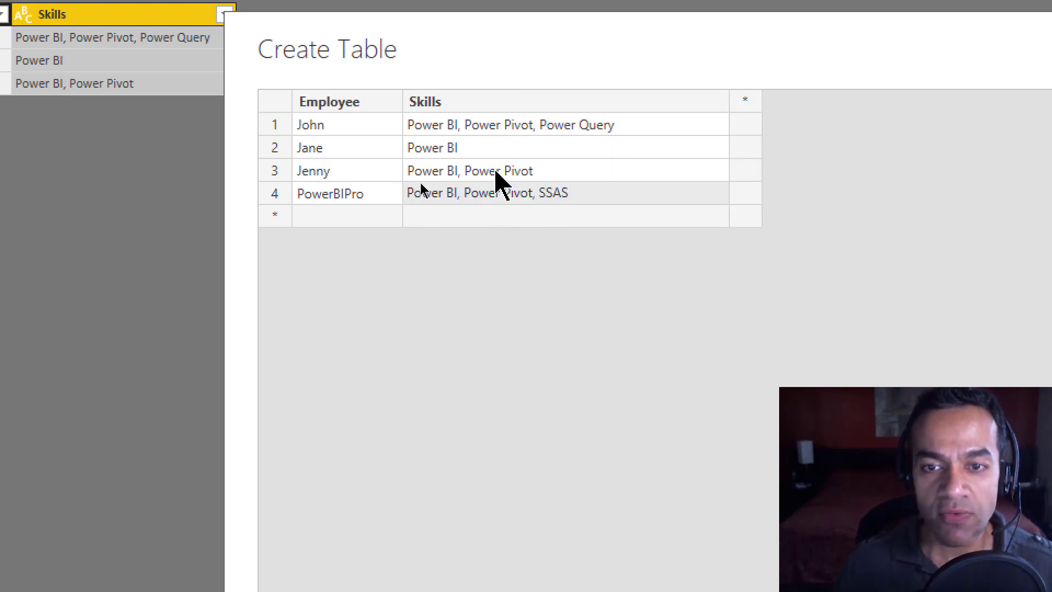
left_click(496, 172)
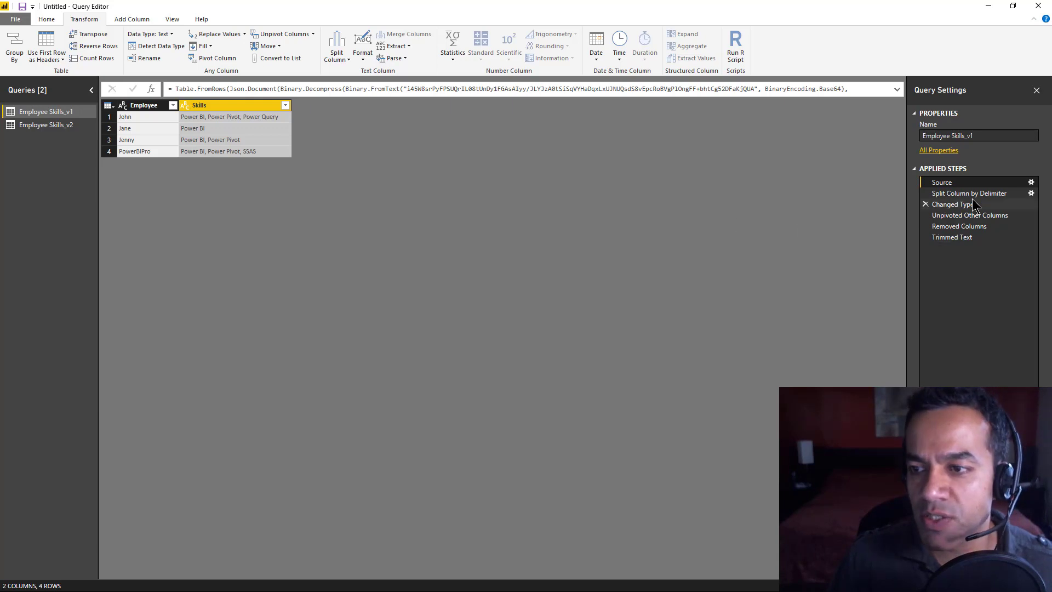
Reopen the source table and add Power Query to PowerBIPro's skills
left_click(1031, 182)
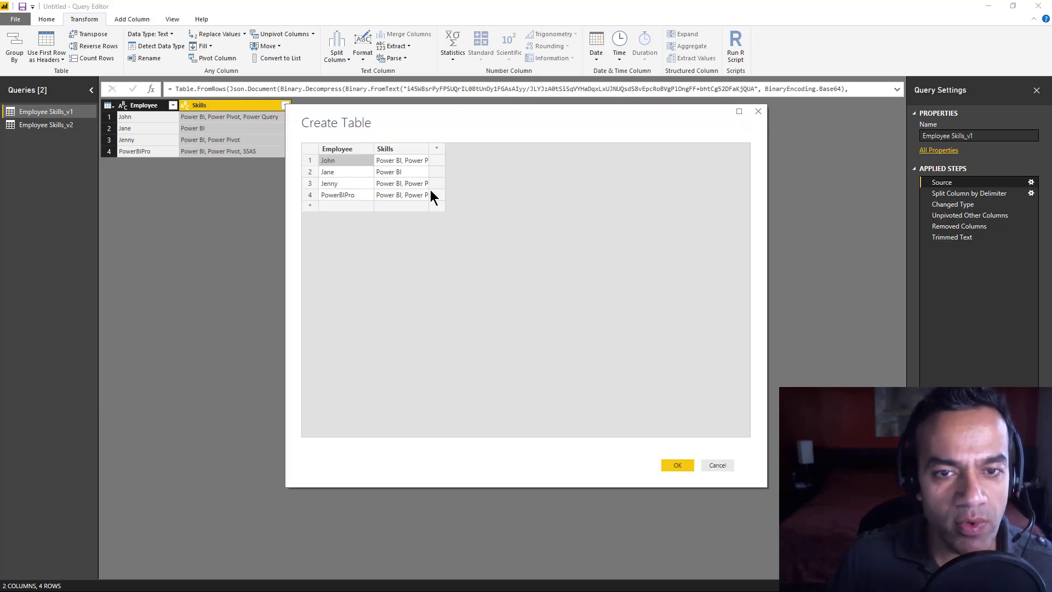
double_click(428, 159)
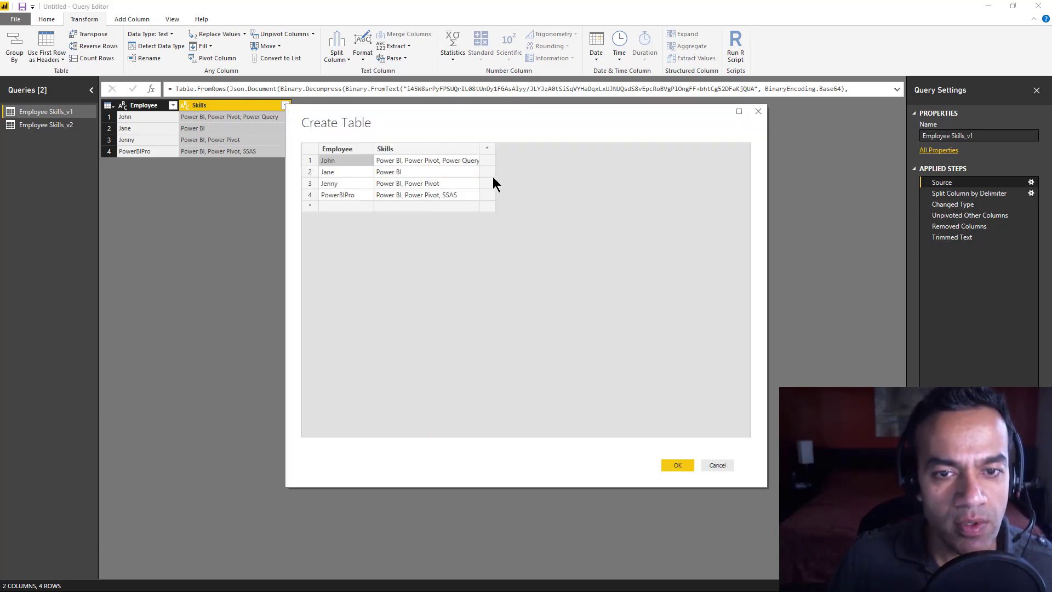
left_click(458, 196)
left_click(458, 195)
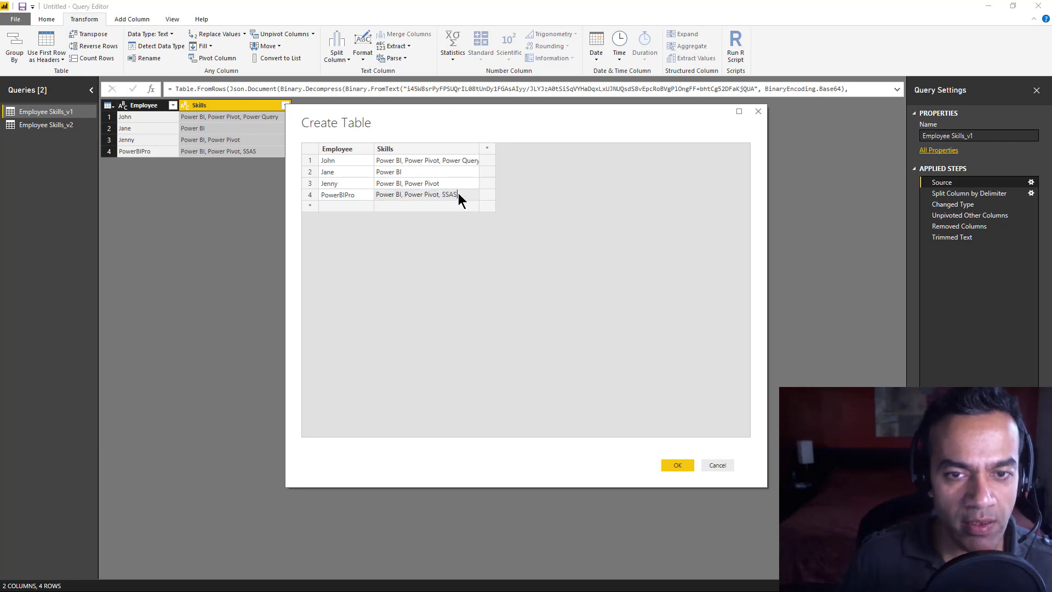
type("Power ")
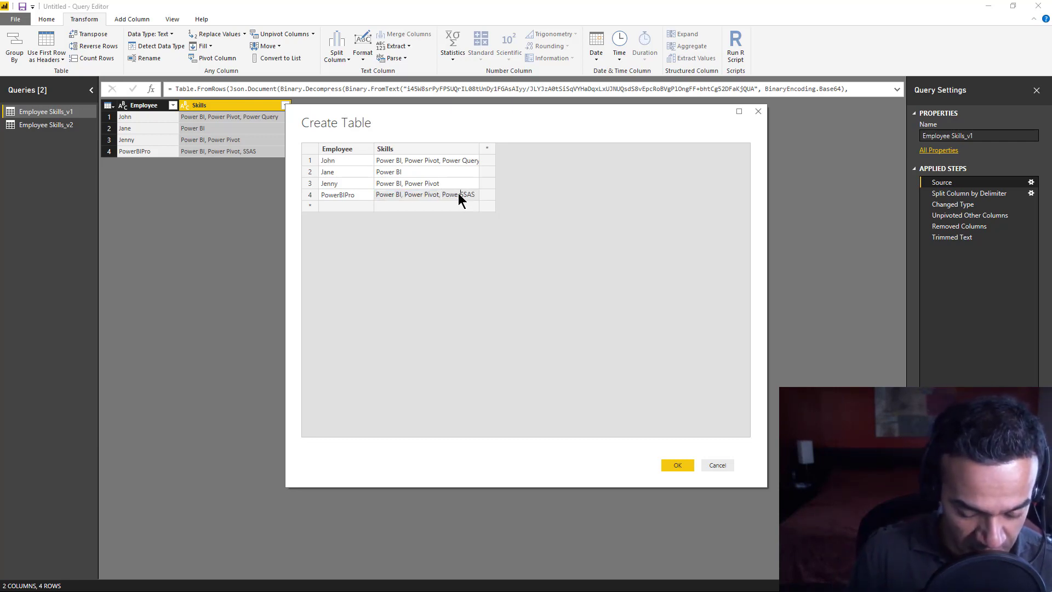
type("Query,")
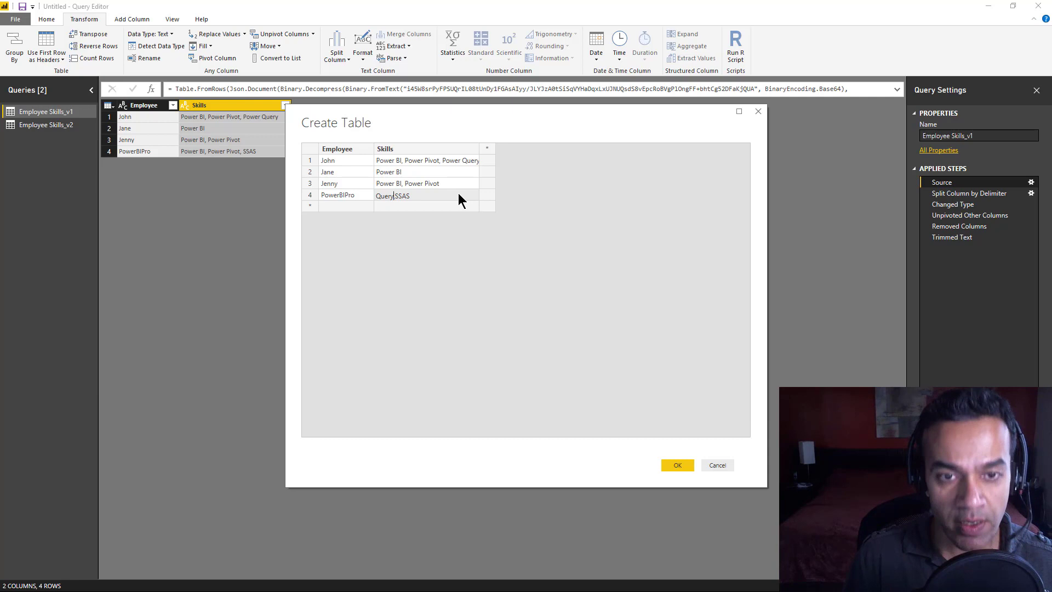
key("Return")
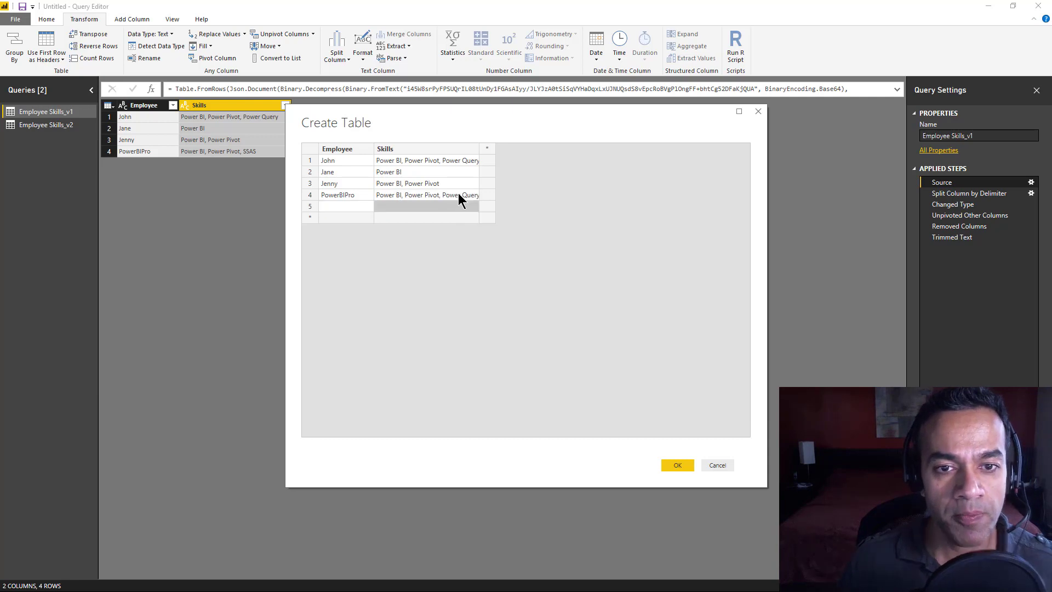
Delete the empty fifth row and apply the edited source table
right_click(313, 210)
left_click(335, 267)
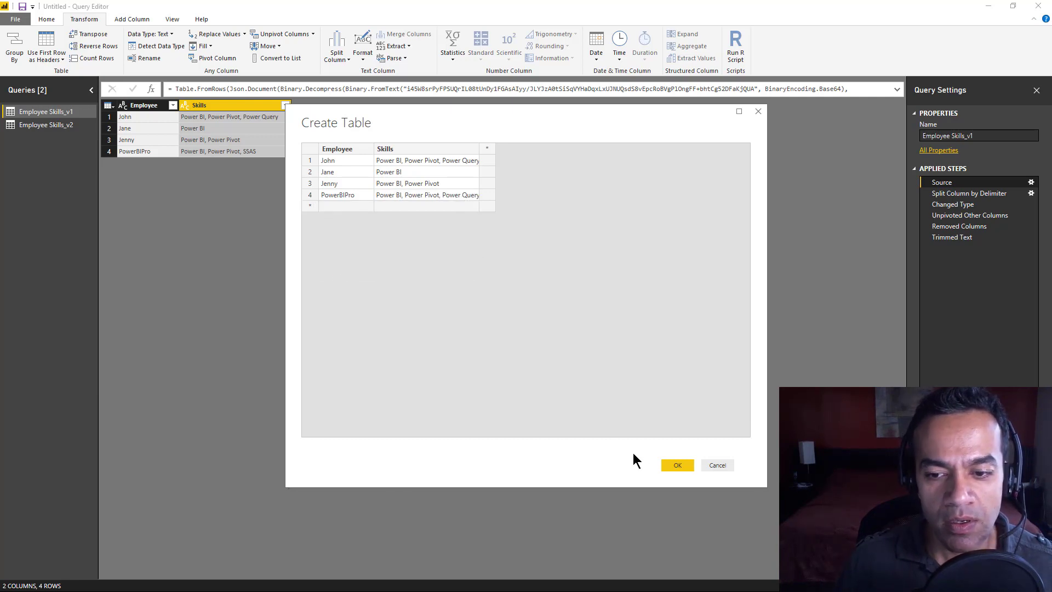
left_click(676, 465)
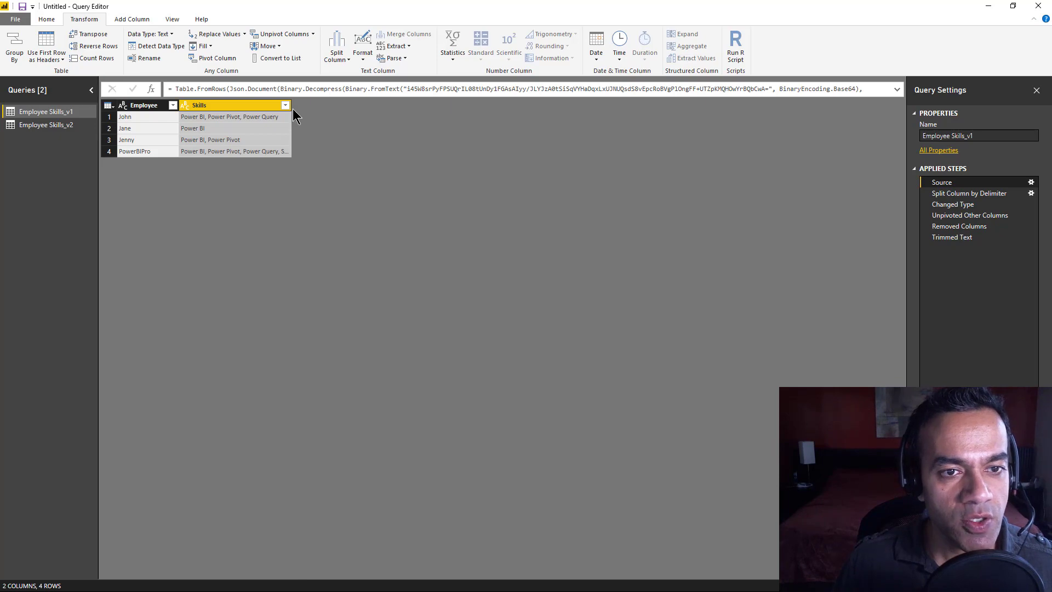
Step through the v1 query's applied steps, ending on Split Column by Delimiter, then open Employee Skills_v2
left_click_drag(294, 112, 344, 118)
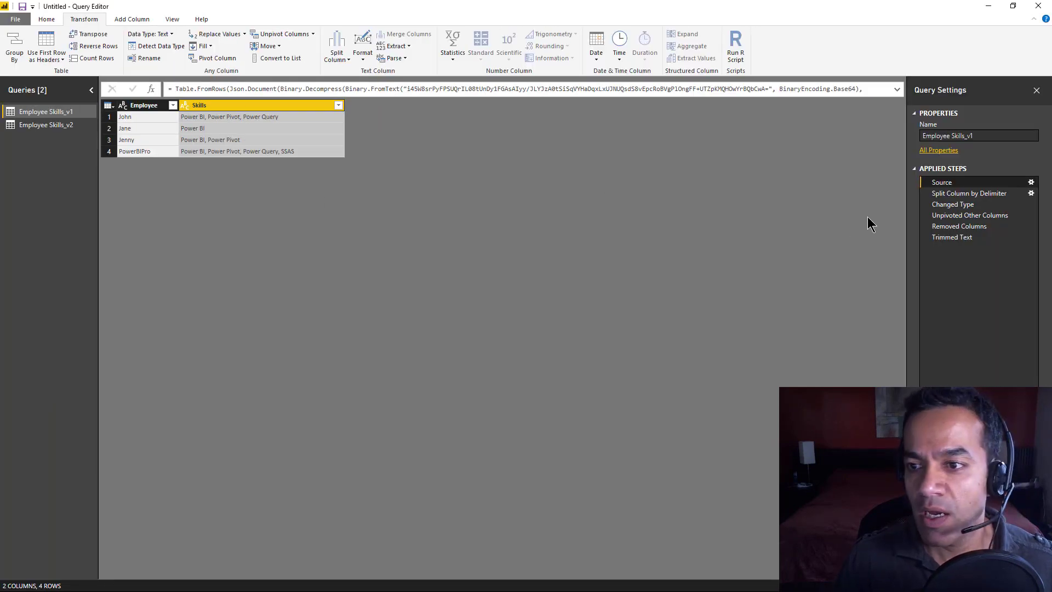
left_click(965, 237)
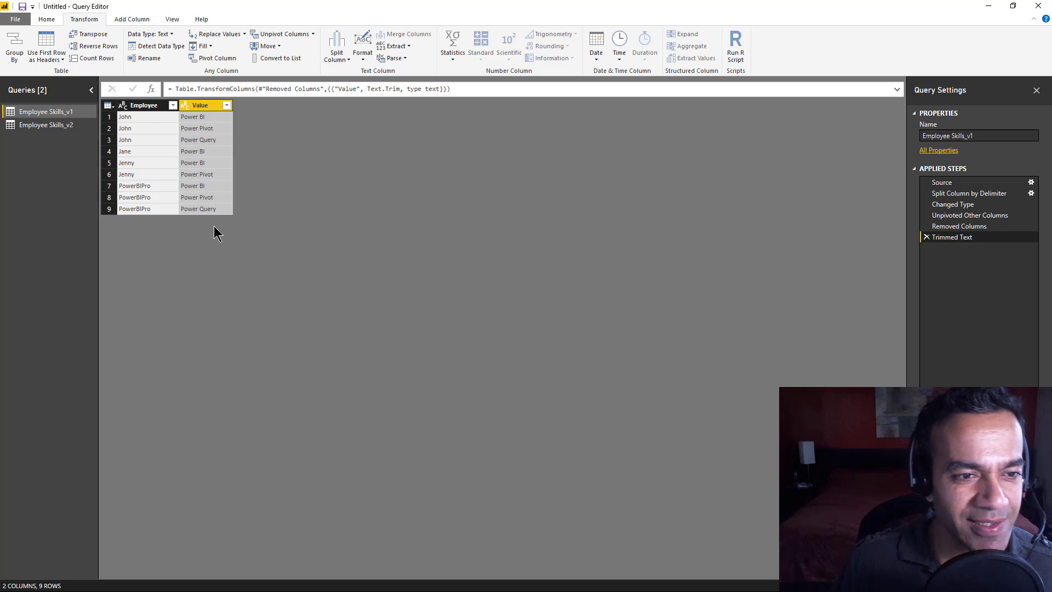
left_click(954, 194)
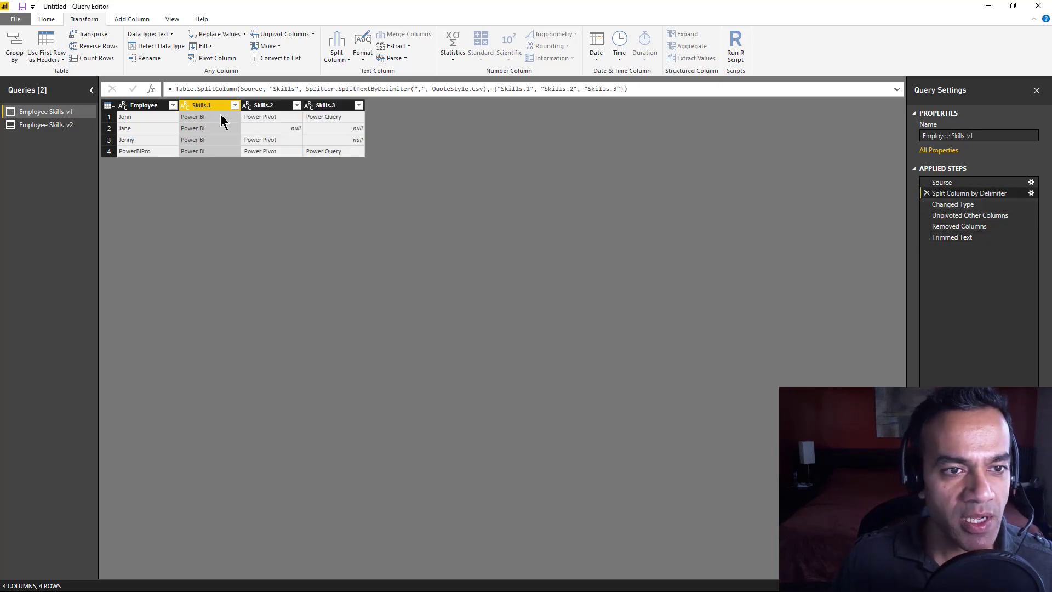
left_click(947, 182)
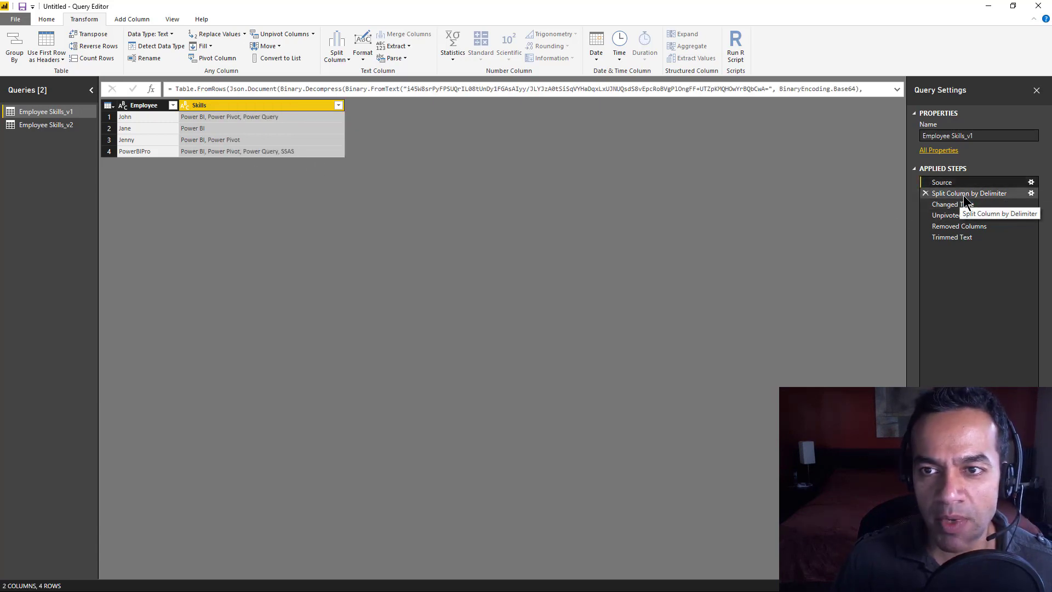
left_click(964, 196)
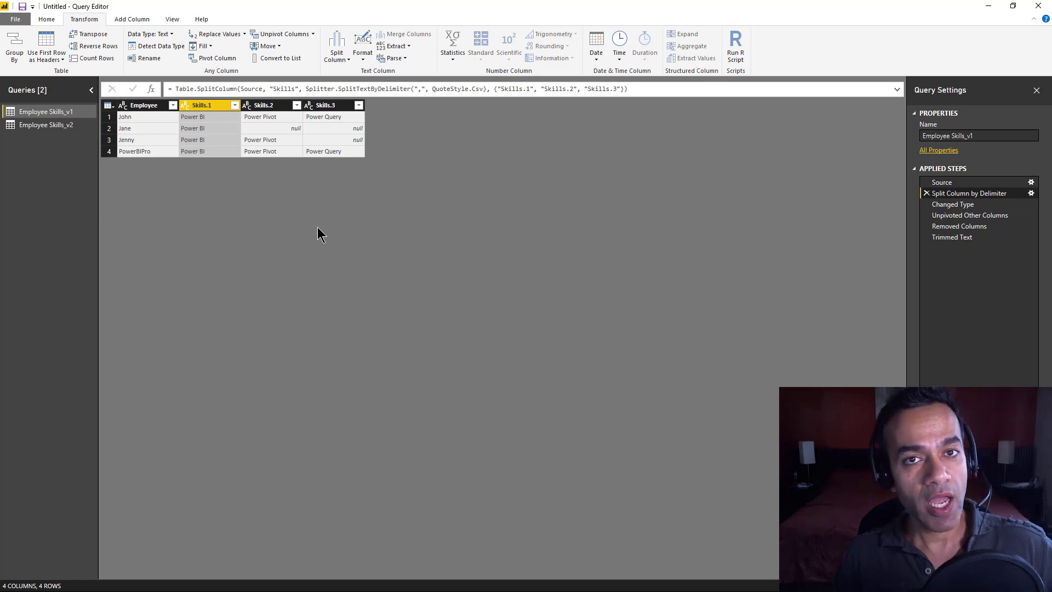
left_click(64, 125)
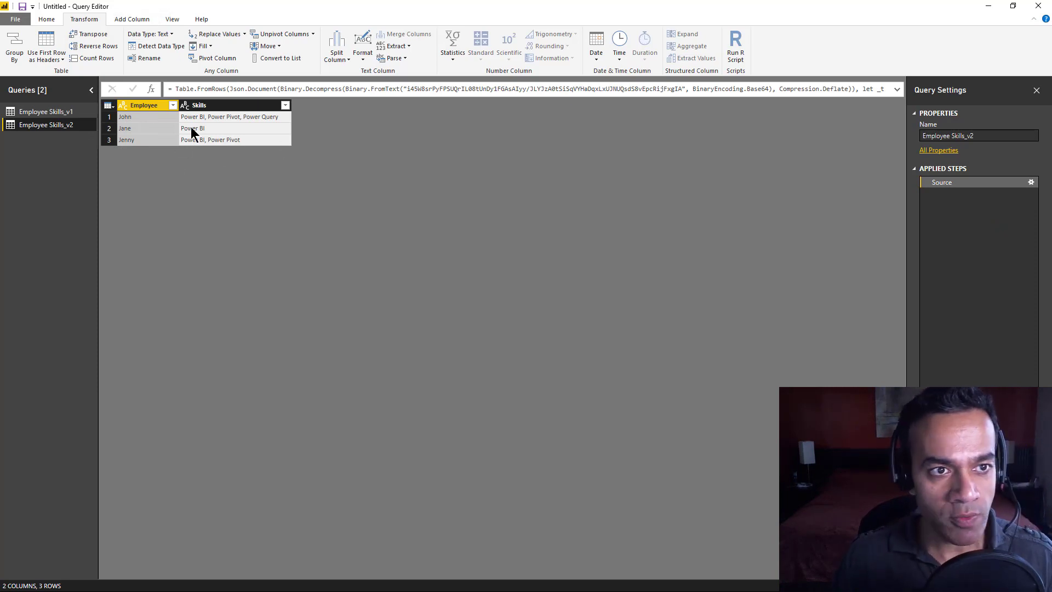
Start a custom column named Skills Split with its formula begun as Text.Split(
left_click(140, 22)
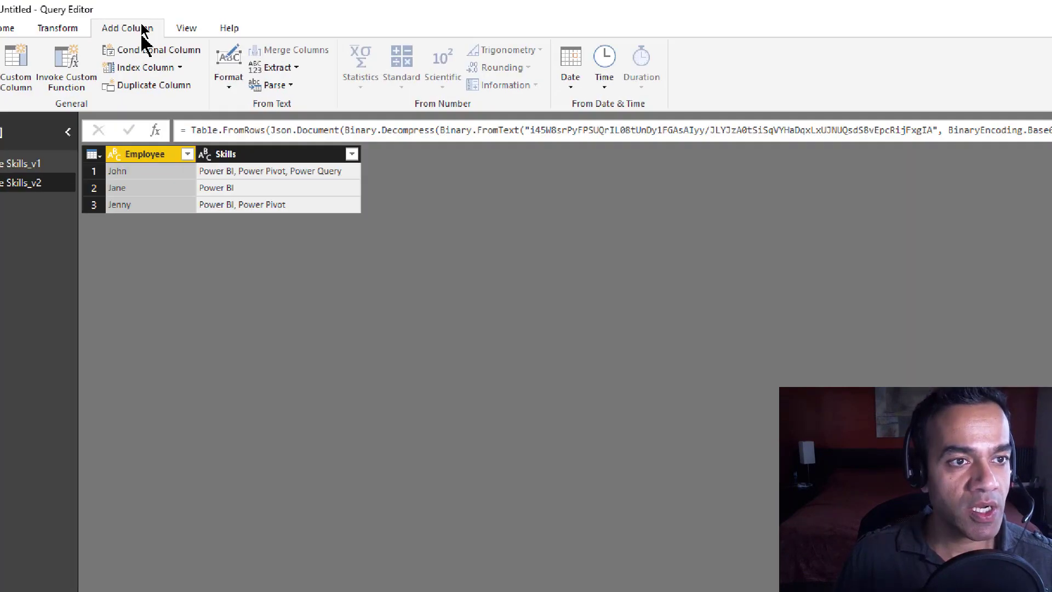
left_click(98, 115)
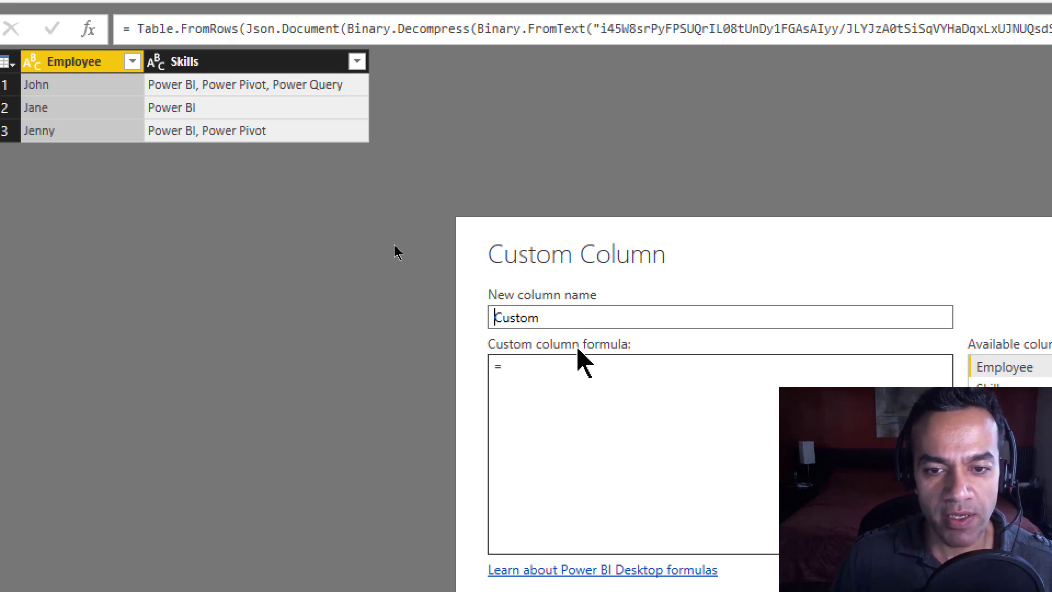
double_click(563, 316)
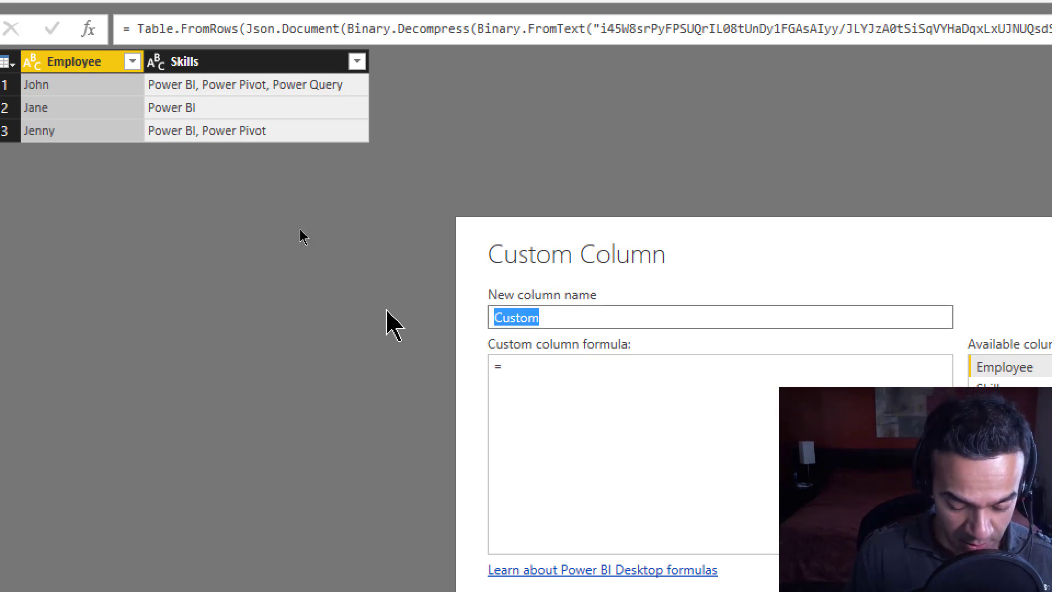
type("Skil")
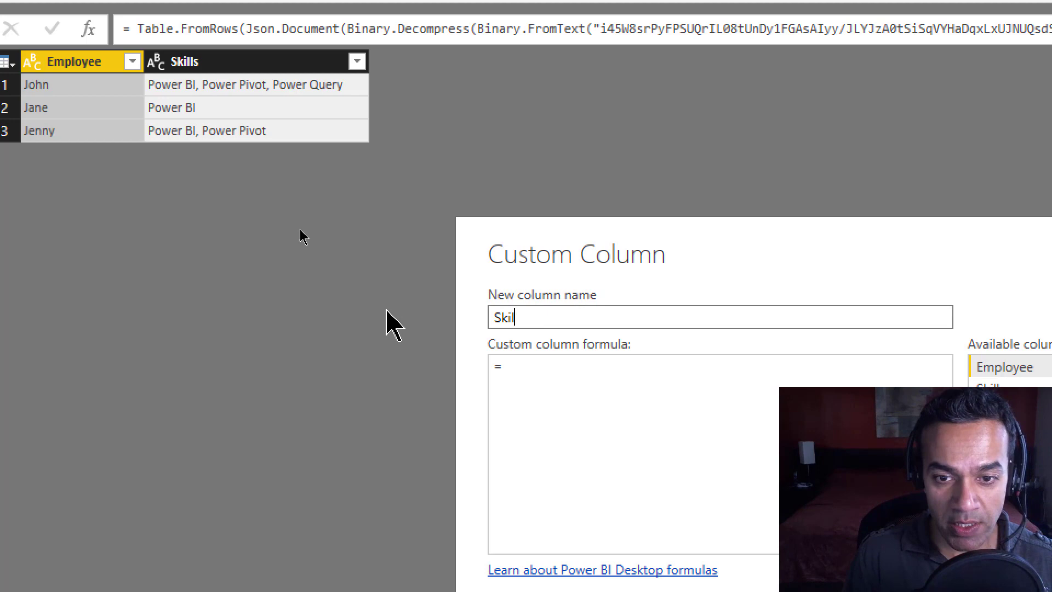
type("ls Split")
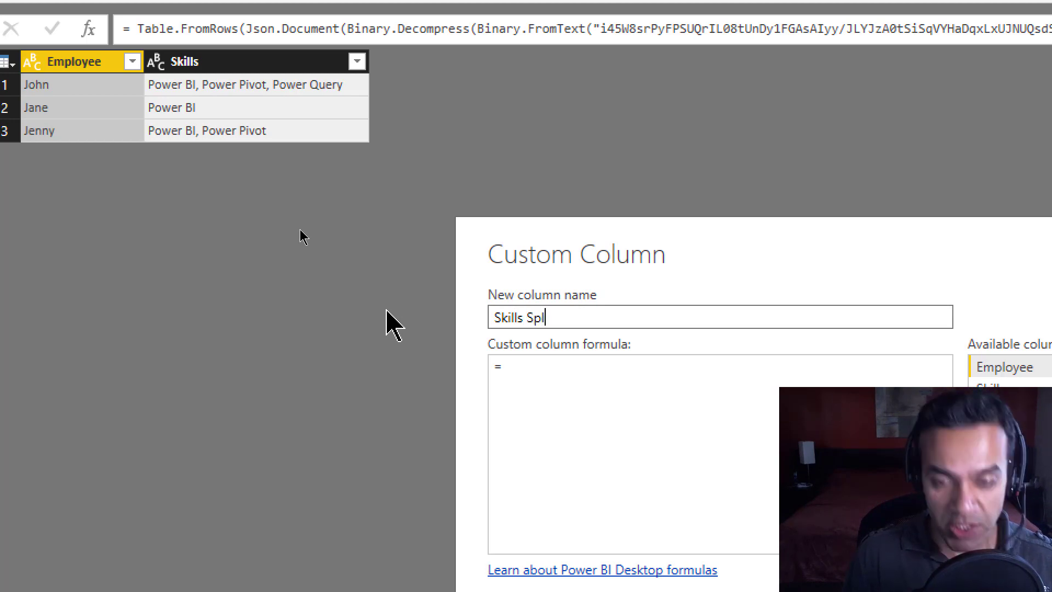
left_click(555, 367)
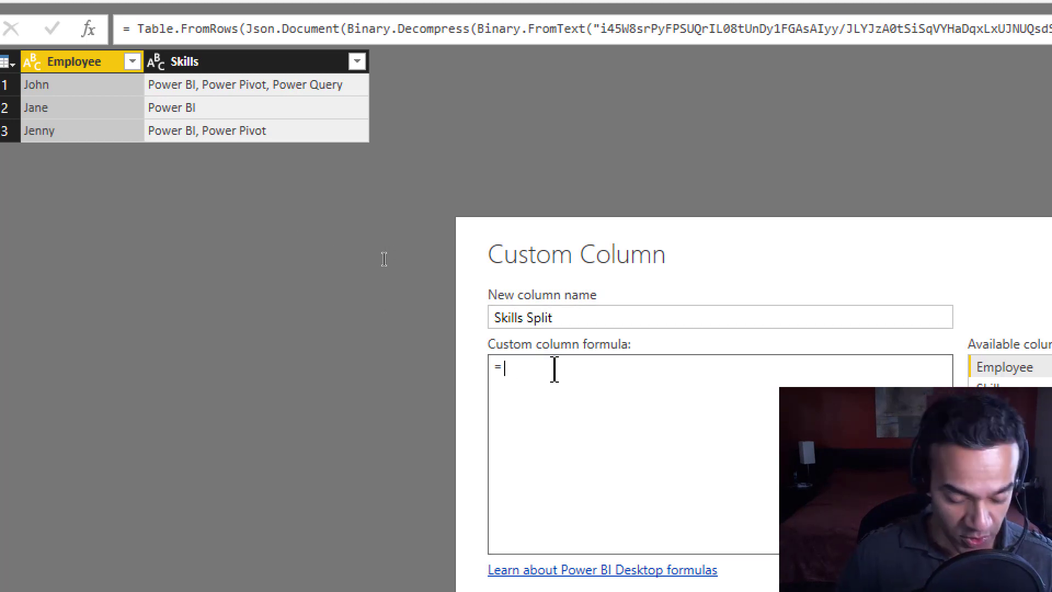
type("Text.Split(")
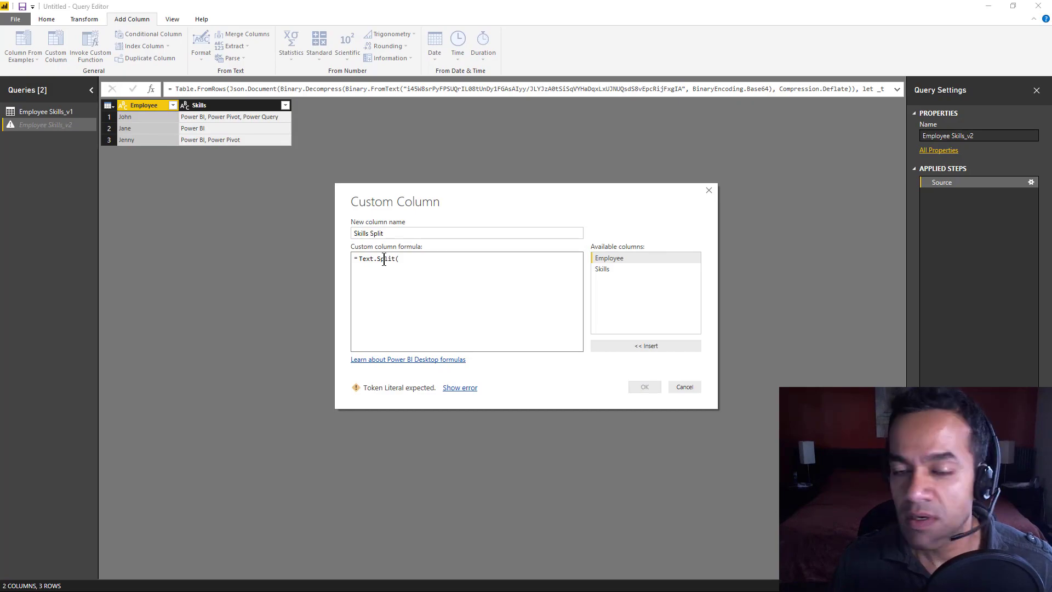
key("alt+Tab")
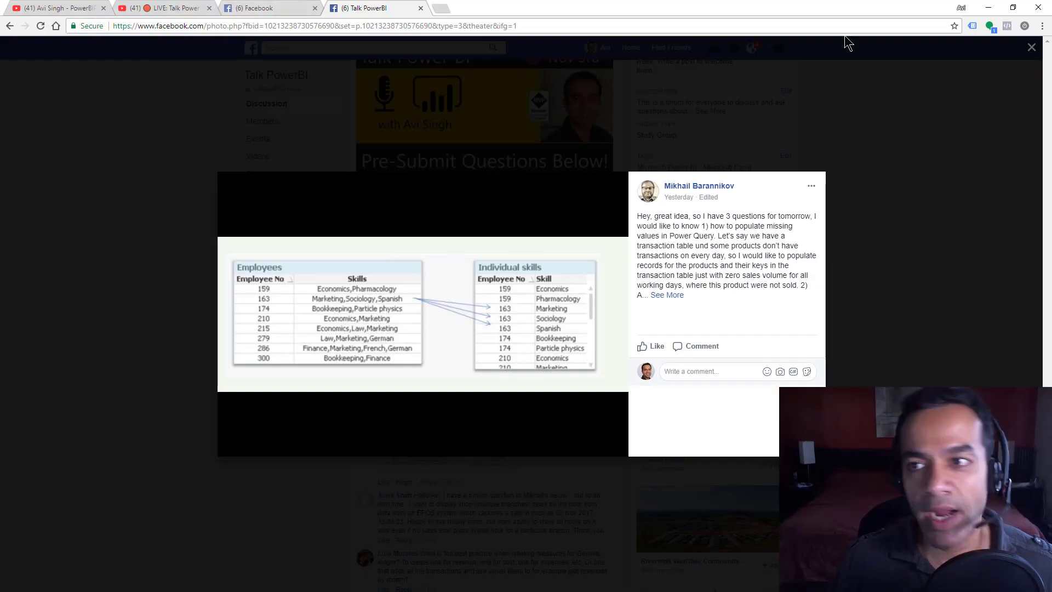
key("alt+Tab")
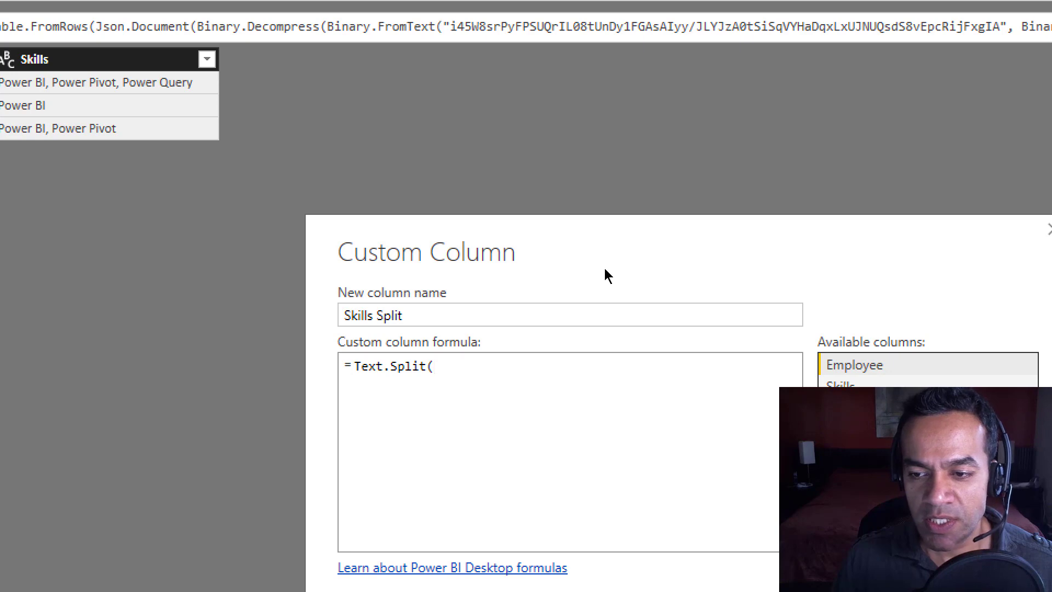
Finish the formula as Text.Split([Skills], ",") and expand Skills Split to new rows
type("[Skills]")
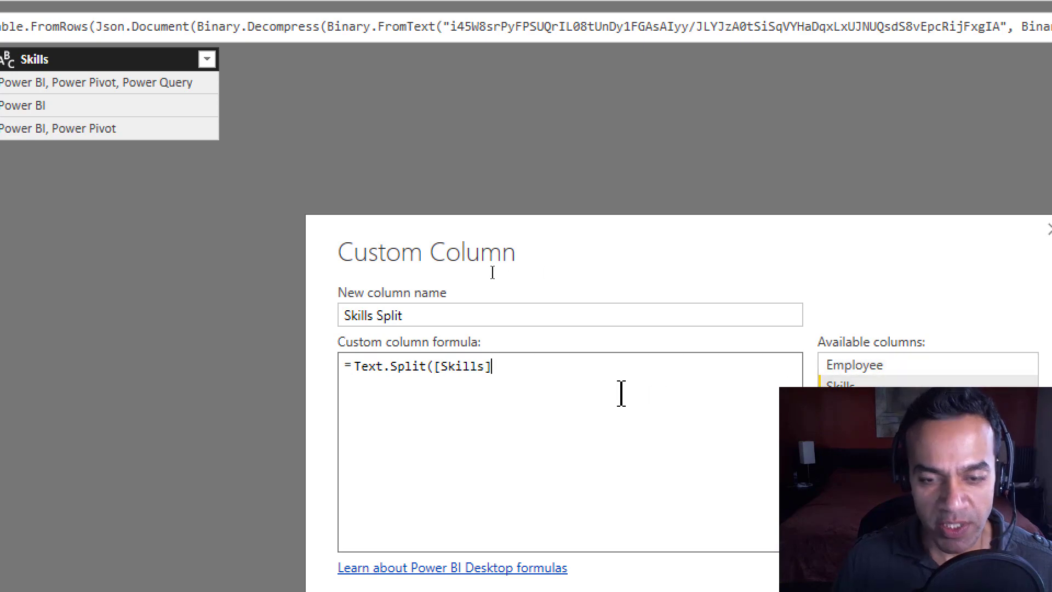
type(", \",\"")
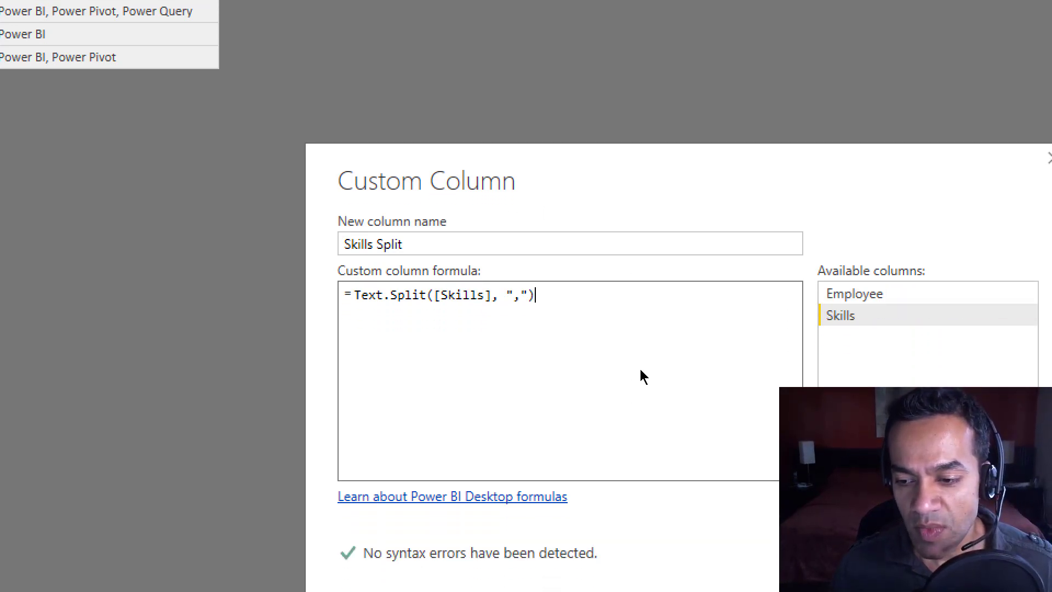
key("Return")
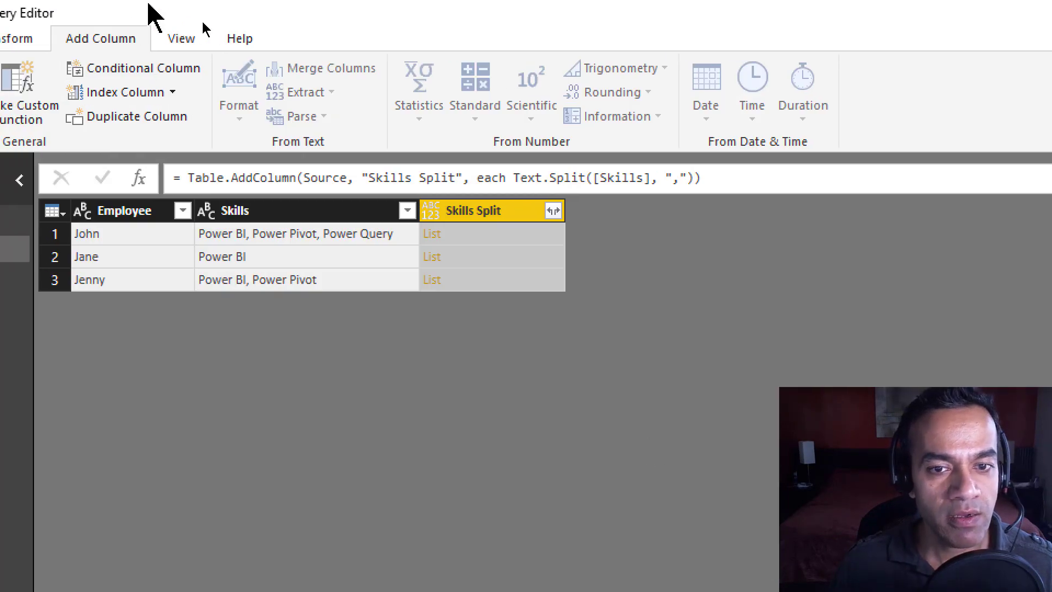
left_click(554, 211)
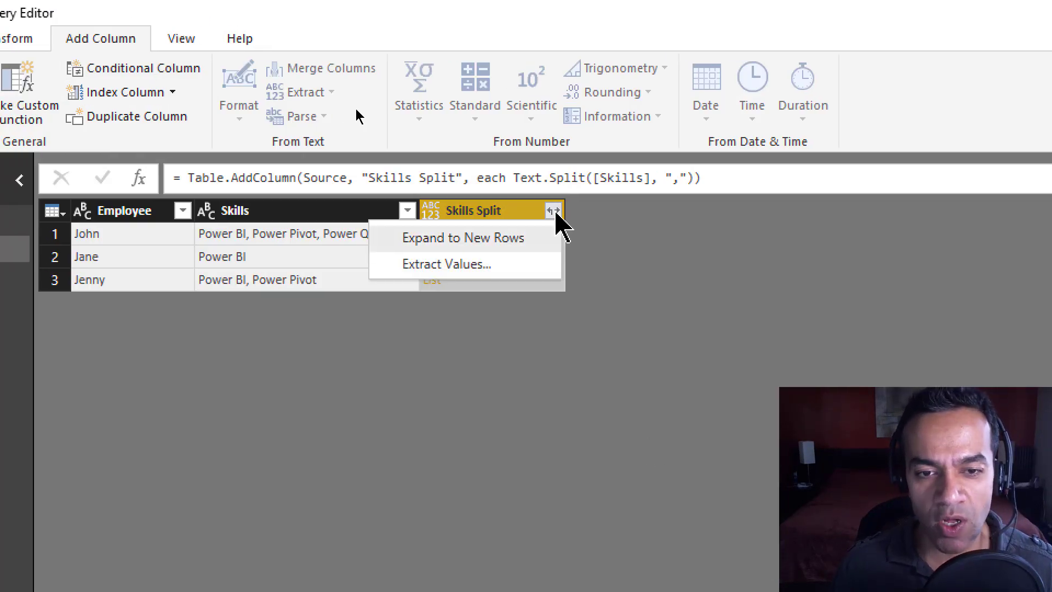
left_click(498, 239)
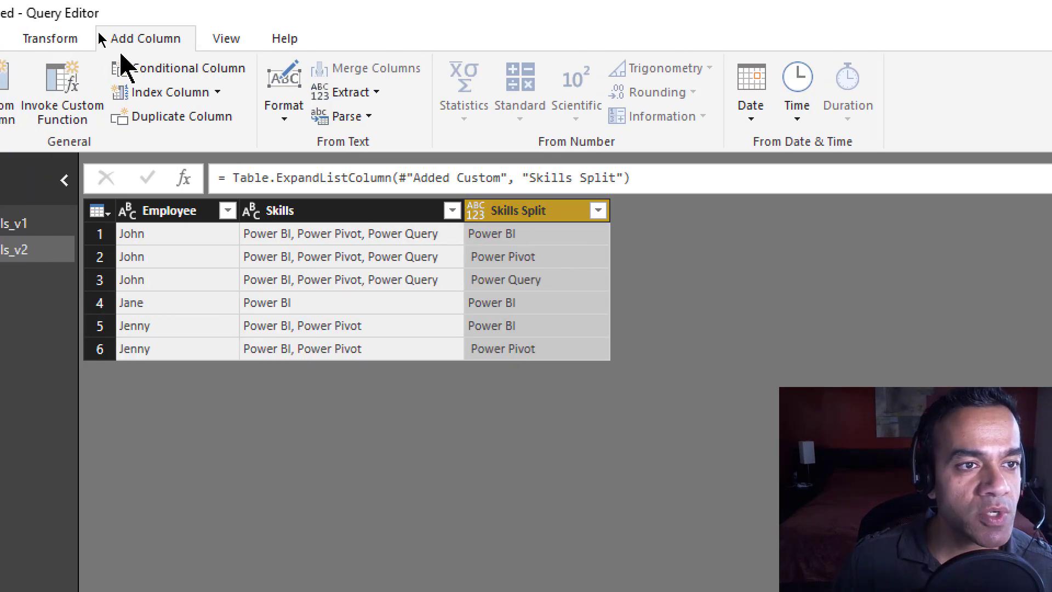
Apply Trim to the Skills Split column's values, adding a Trimmed Text step
left_click(69, 39)
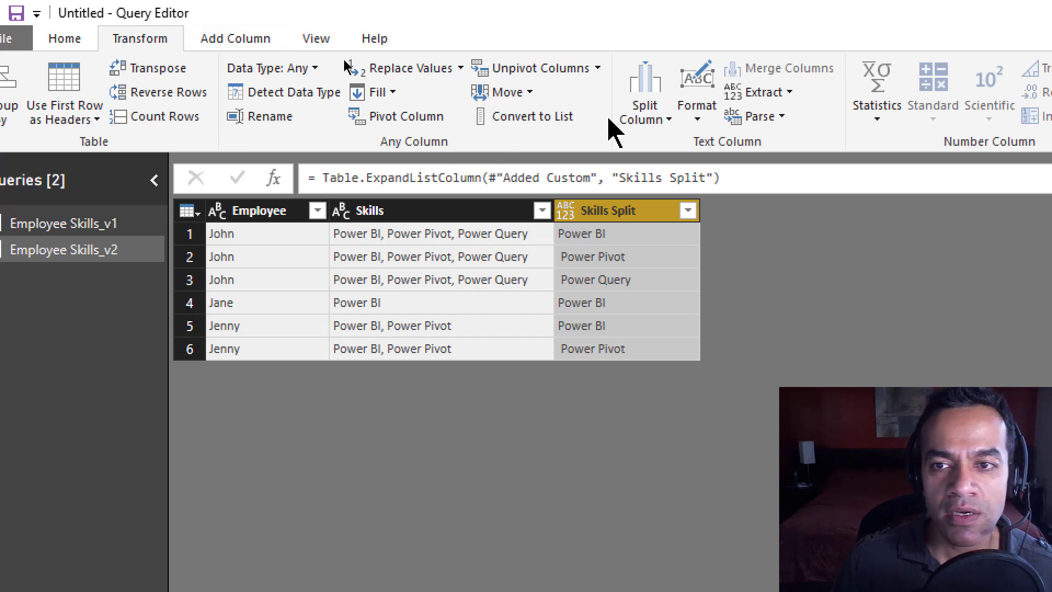
left_click(698, 123)
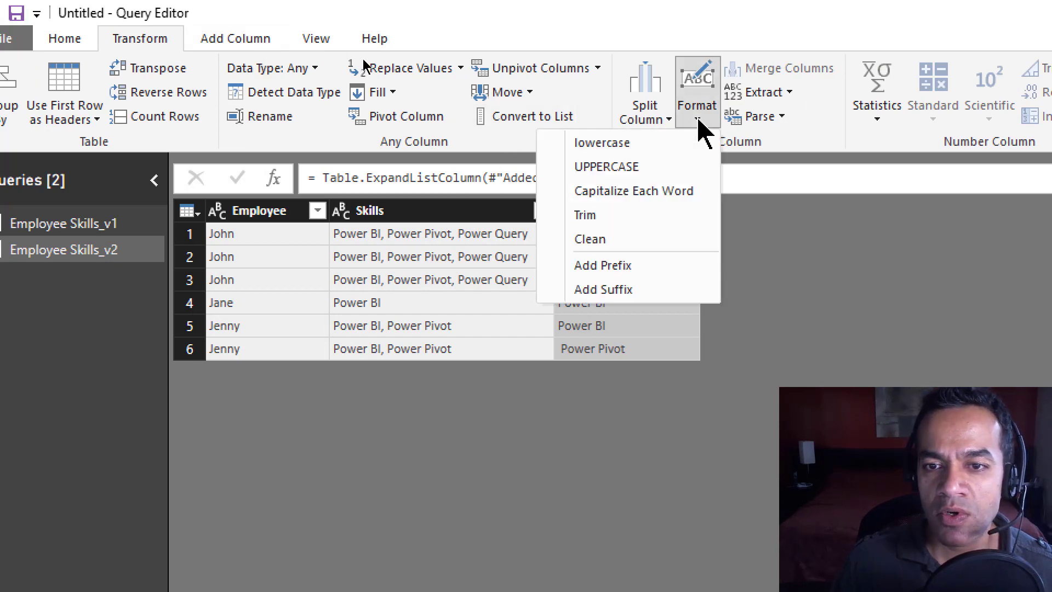
left_click(629, 216)
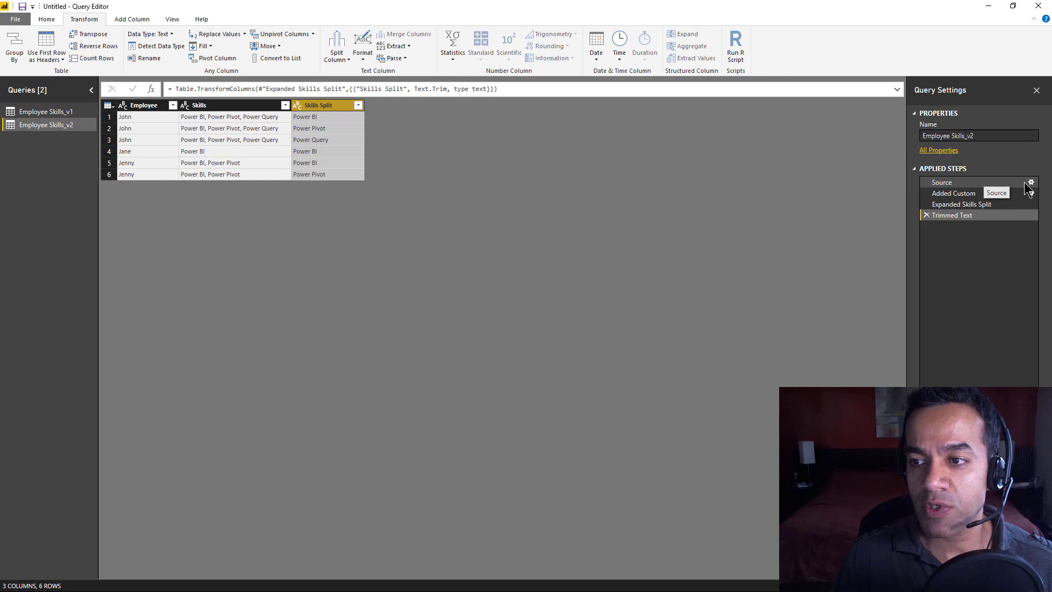
Open the source table and add a fourth row for employee PowerBIPro
left_click(1031, 183)
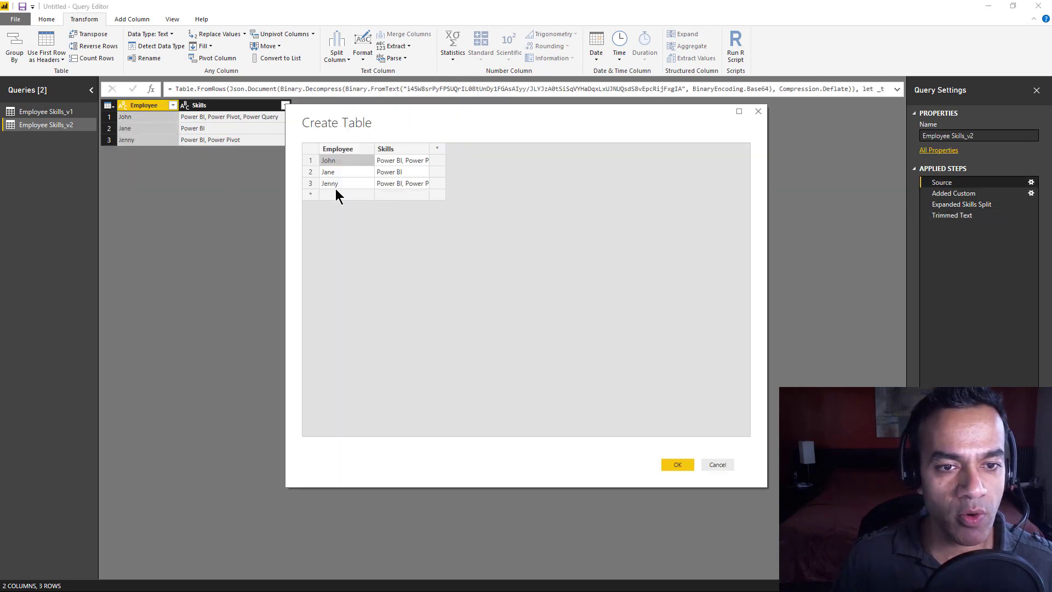
left_click(331, 195)
type("Power")
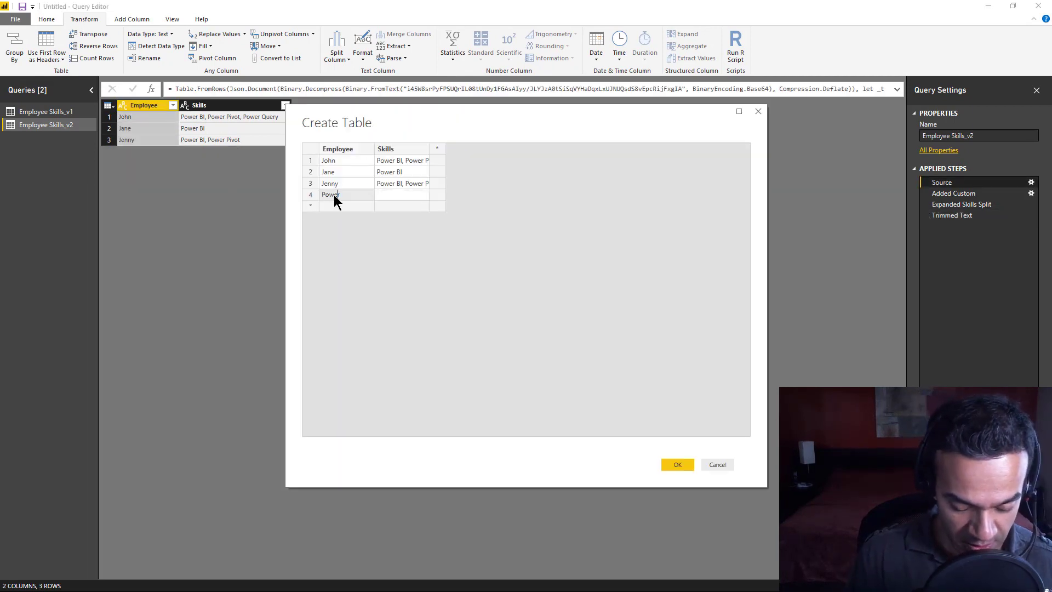
type("BIPro")
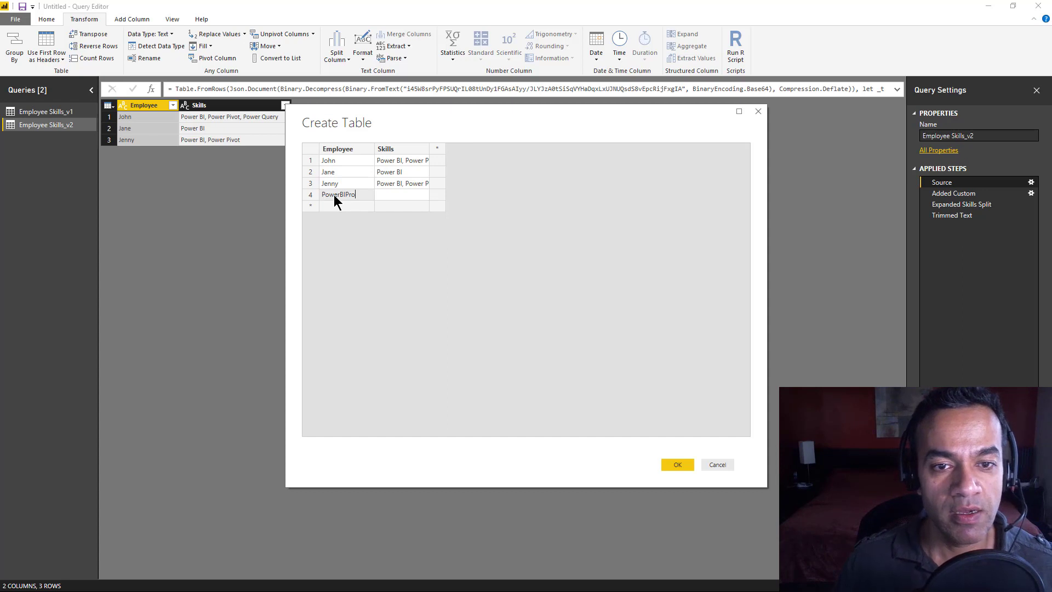
left_click(386, 196)
Give PowerBIPro the first row's skills plus SSIS, apply, and check the nine-row Trimmed Text result
double_click(429, 148)
left_click(446, 182)
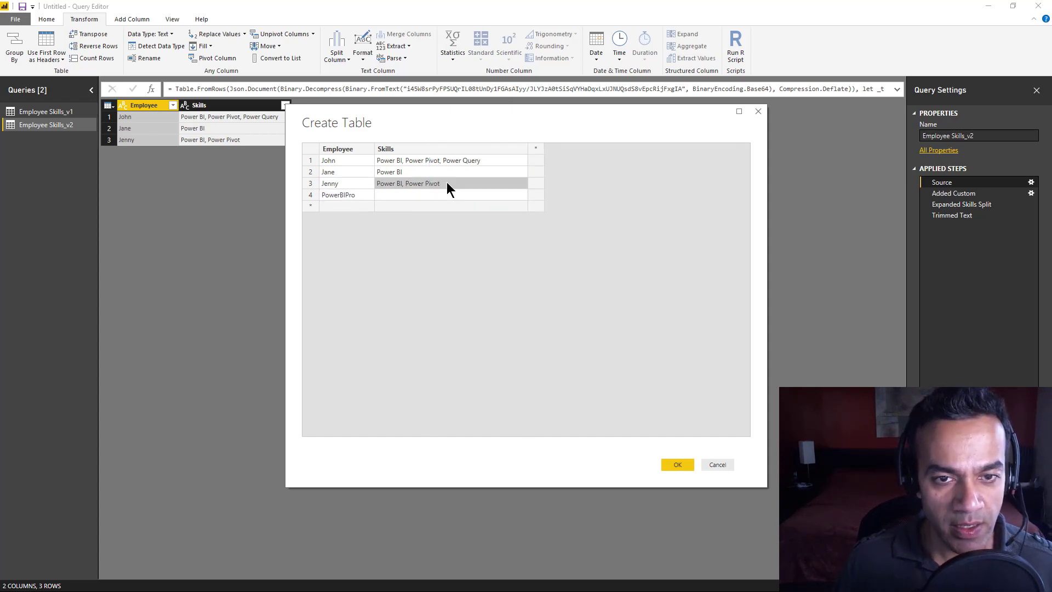
left_click(455, 159)
key("ctrl+c")
left_click(423, 195)
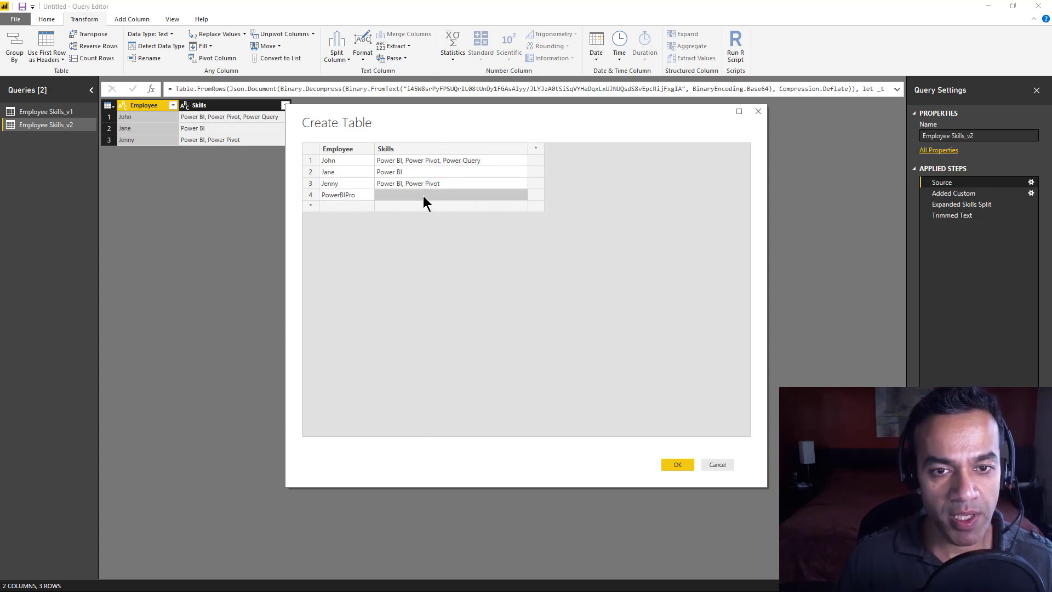
key("ctrl+v")
left_click(488, 194)
left_click(489, 195)
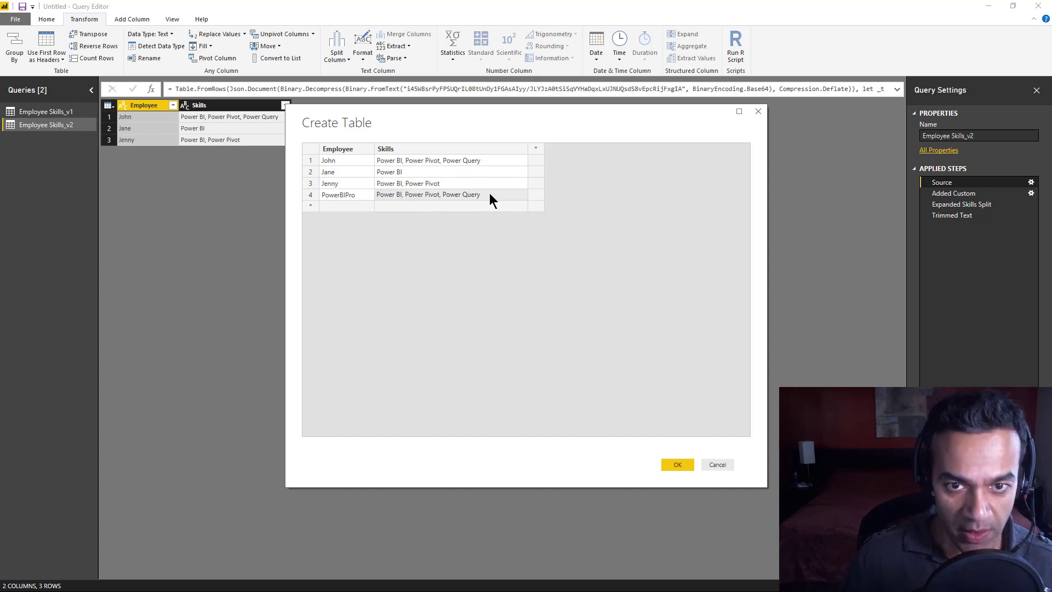
type(", SS")
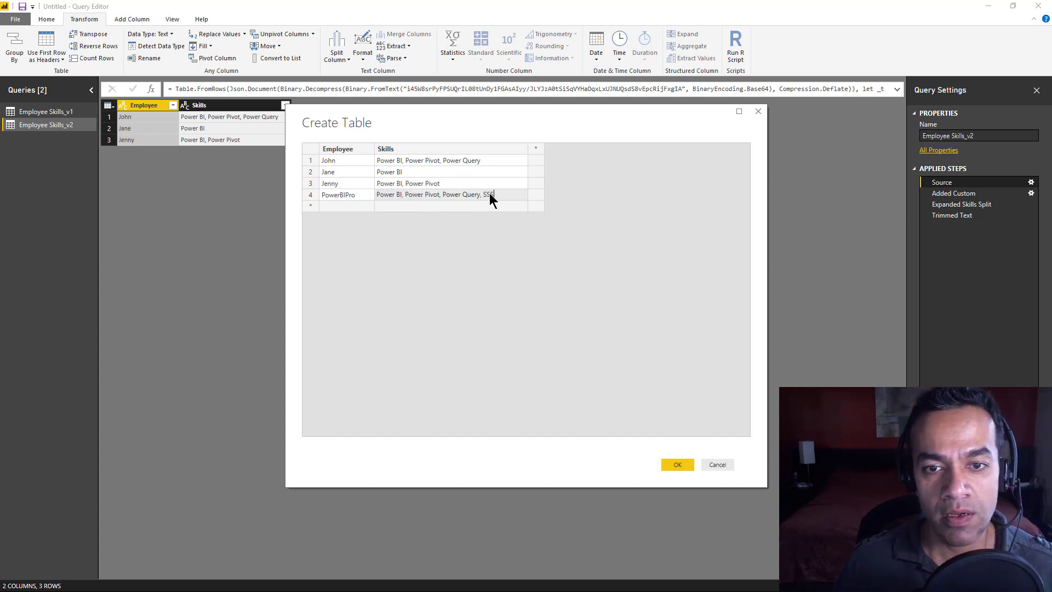
type("IS")
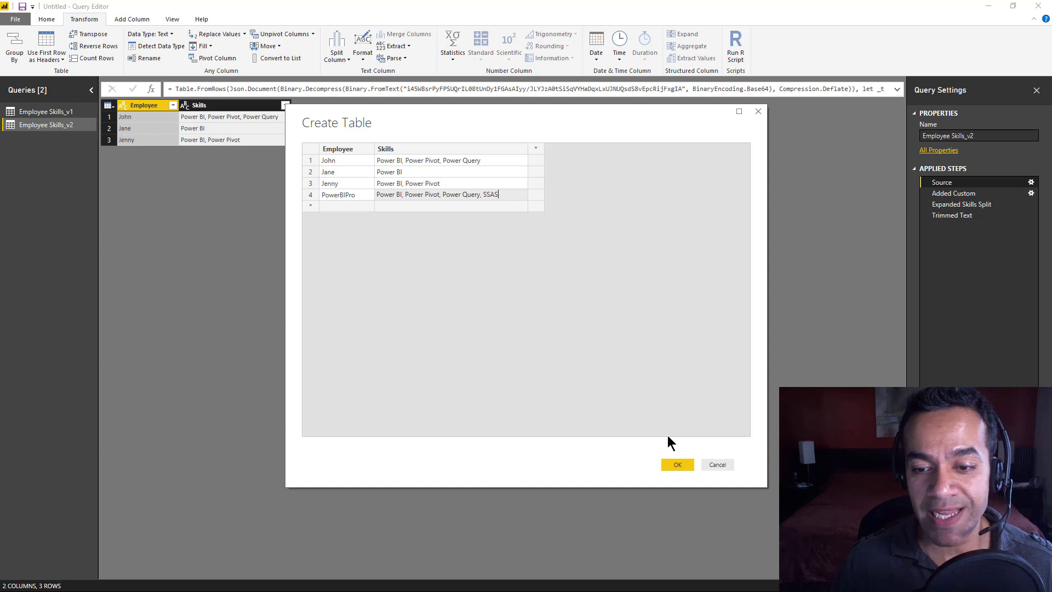
left_click(677, 464)
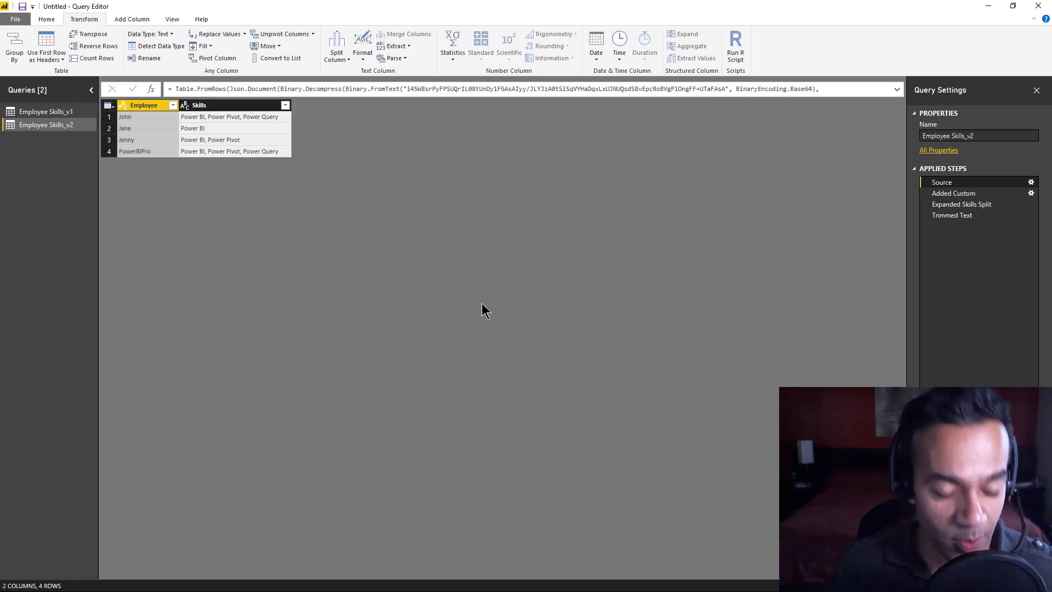
left_click(953, 215)
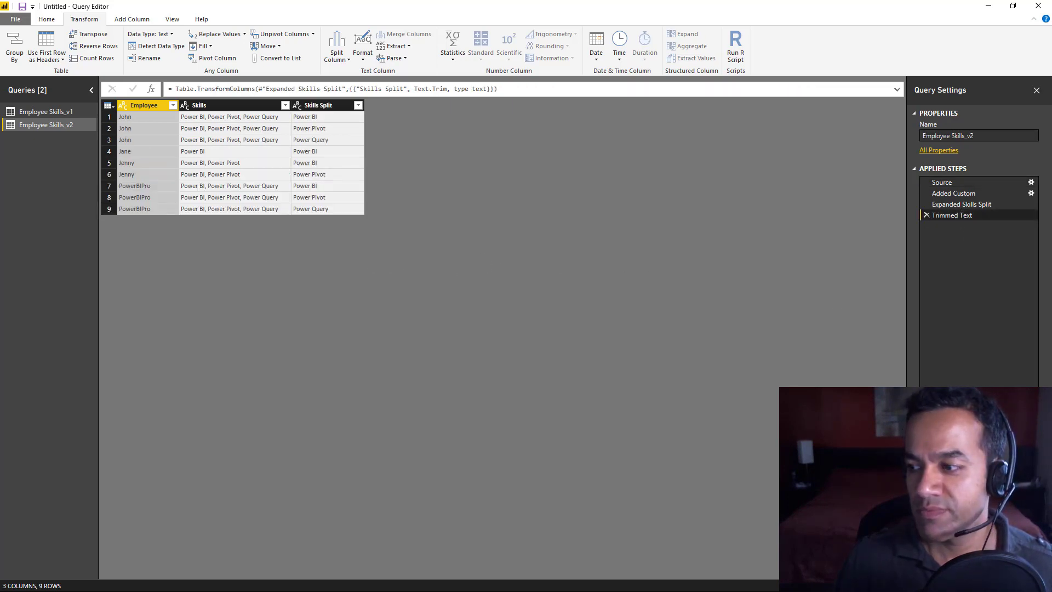
Append ', SSAS' to PowerBIPro's skills in the Source table and view the 10-row Trimmed Text result
left_click(942, 182)
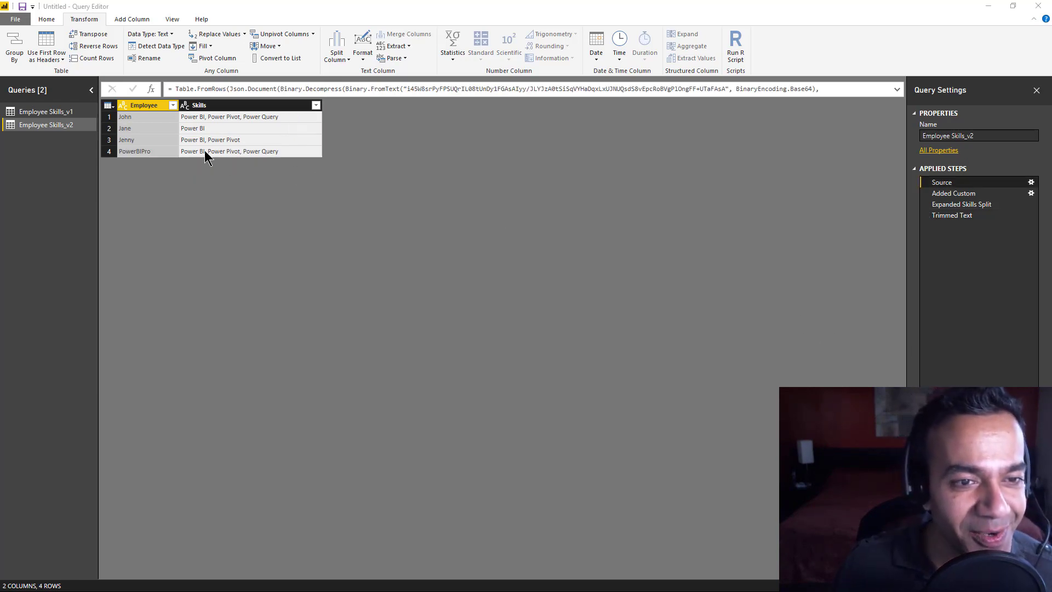
left_click(1030, 182)
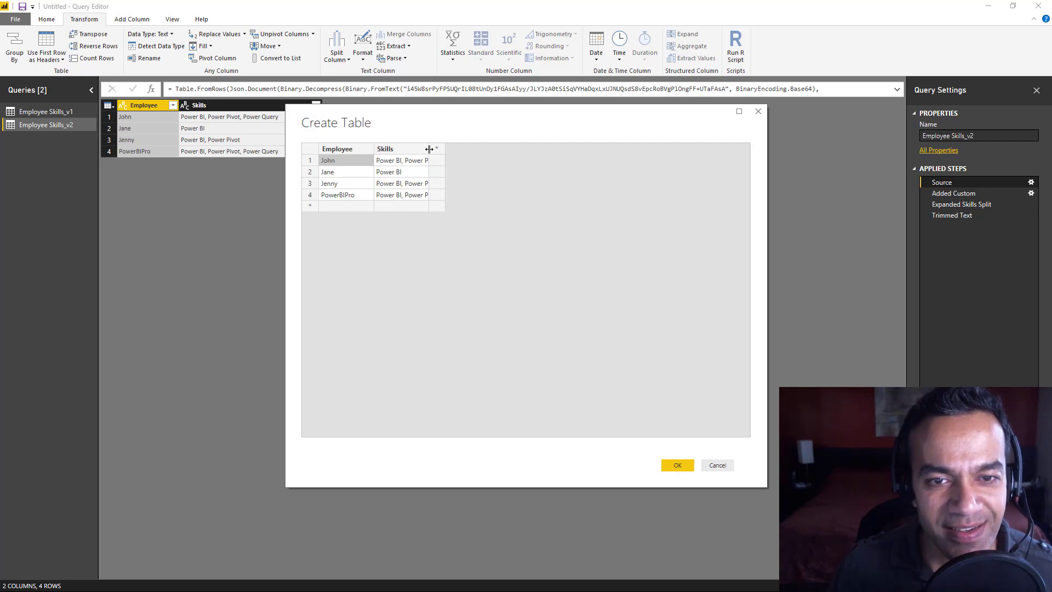
left_click_drag(428, 148, 574, 148)
left_click(488, 193)
left_click(488, 193)
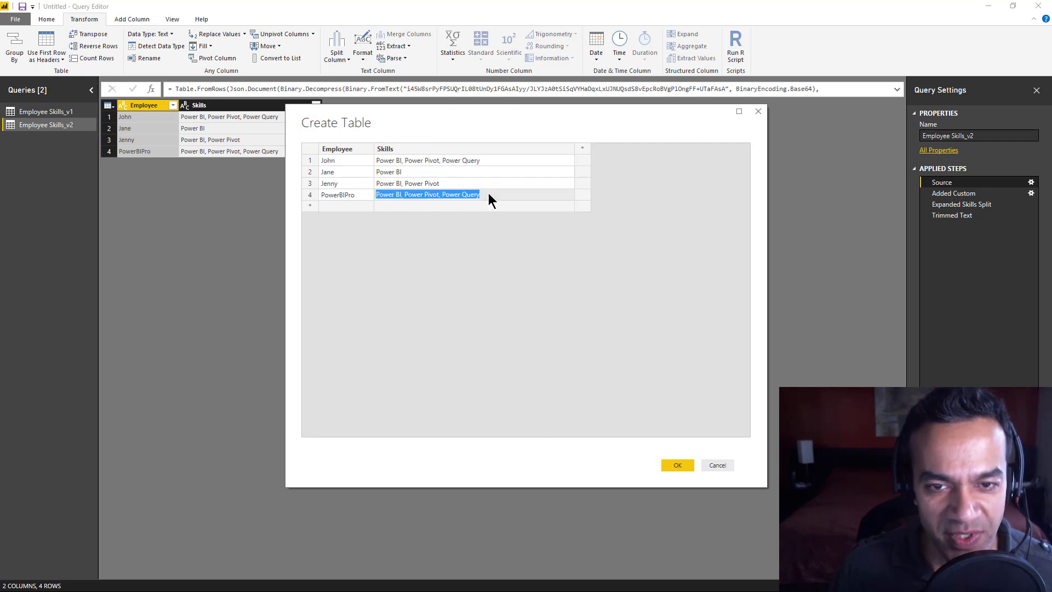
left_click(489, 194)
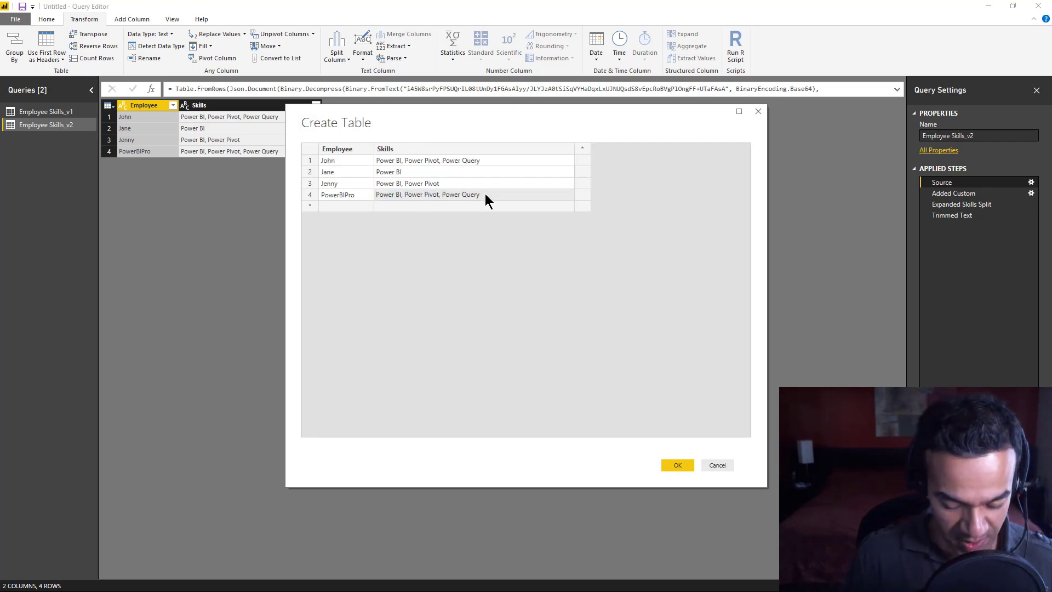
type(", SSAS")
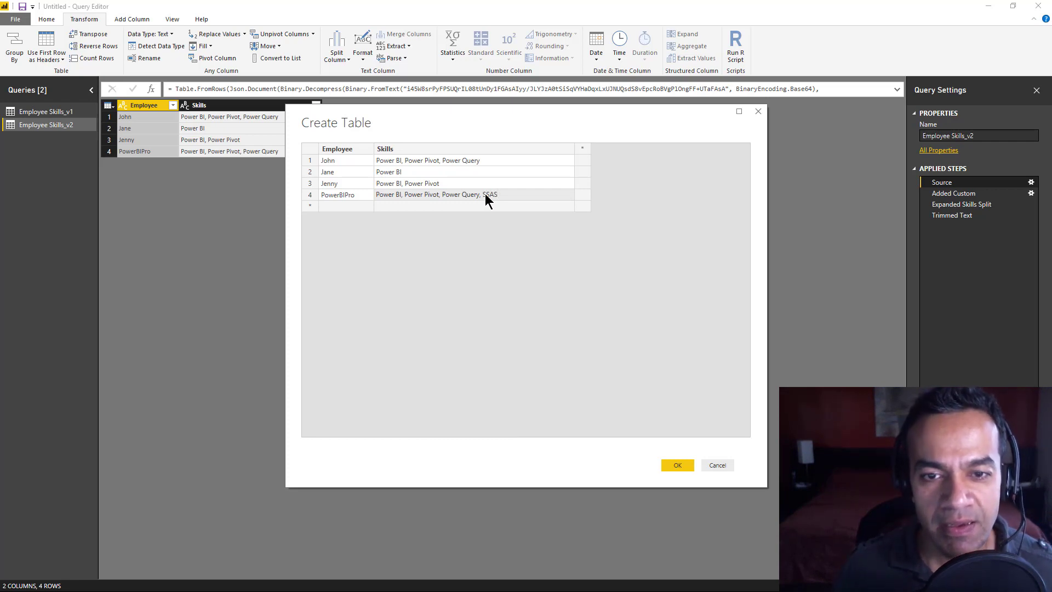
key("Up")
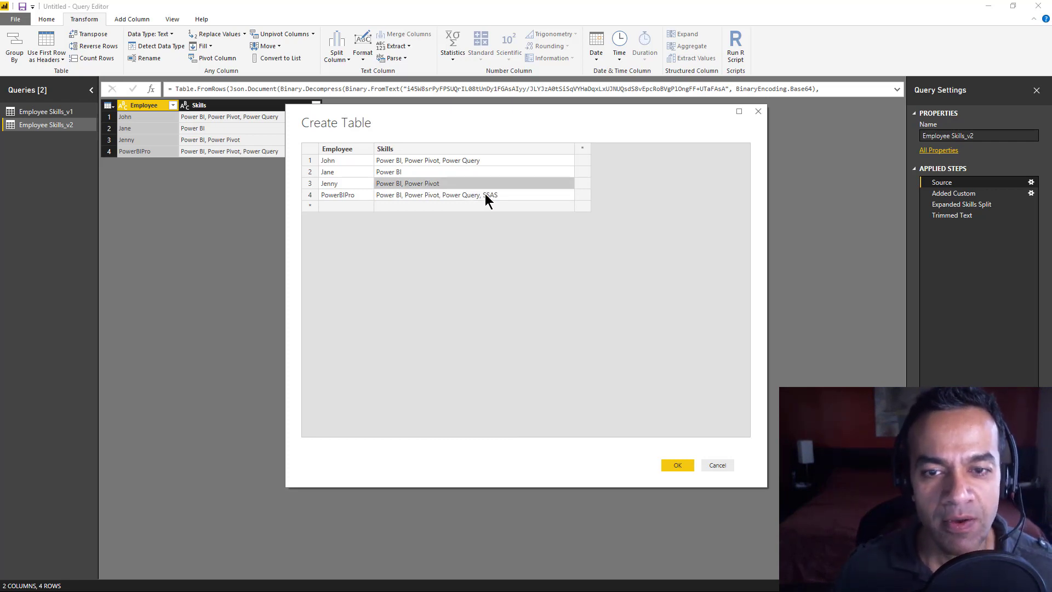
left_click(677, 465)
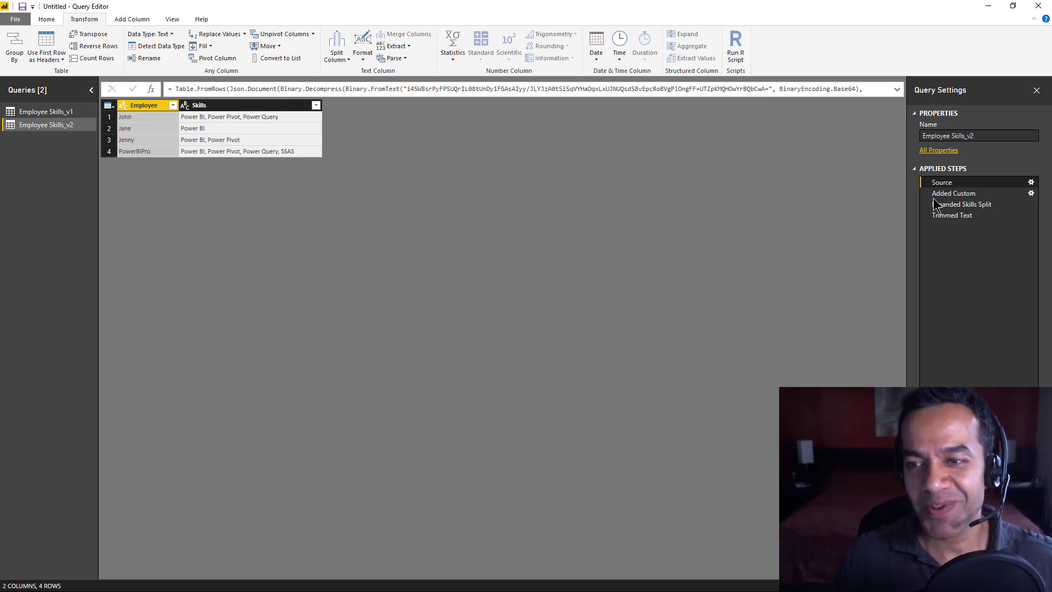
left_click(971, 211)
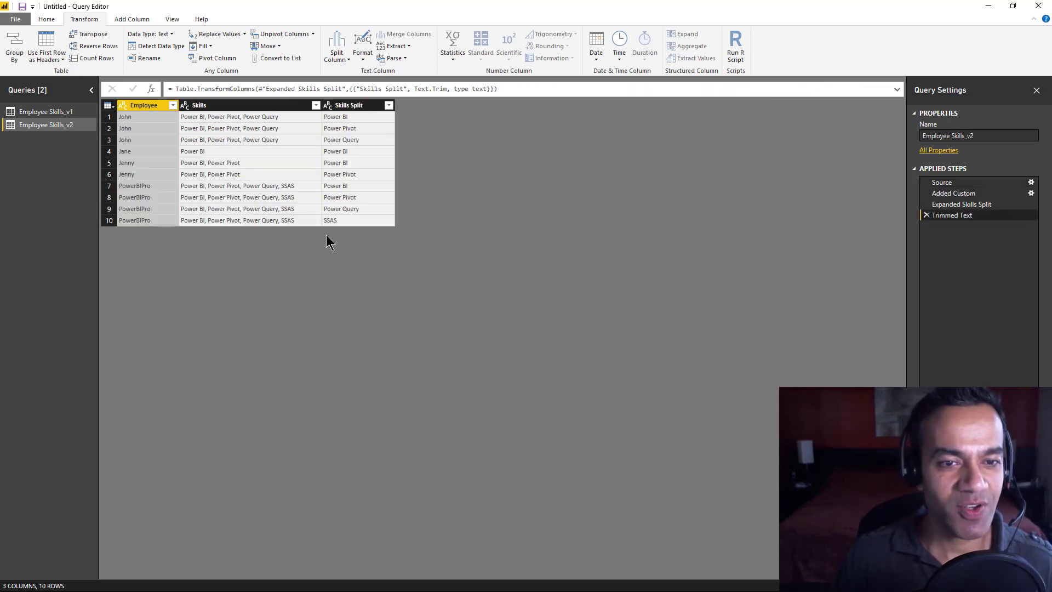
In the Source table, append ', Visualization' to PowerBIPro's skills
left_click(1014, 183)
left_click(1031, 183)
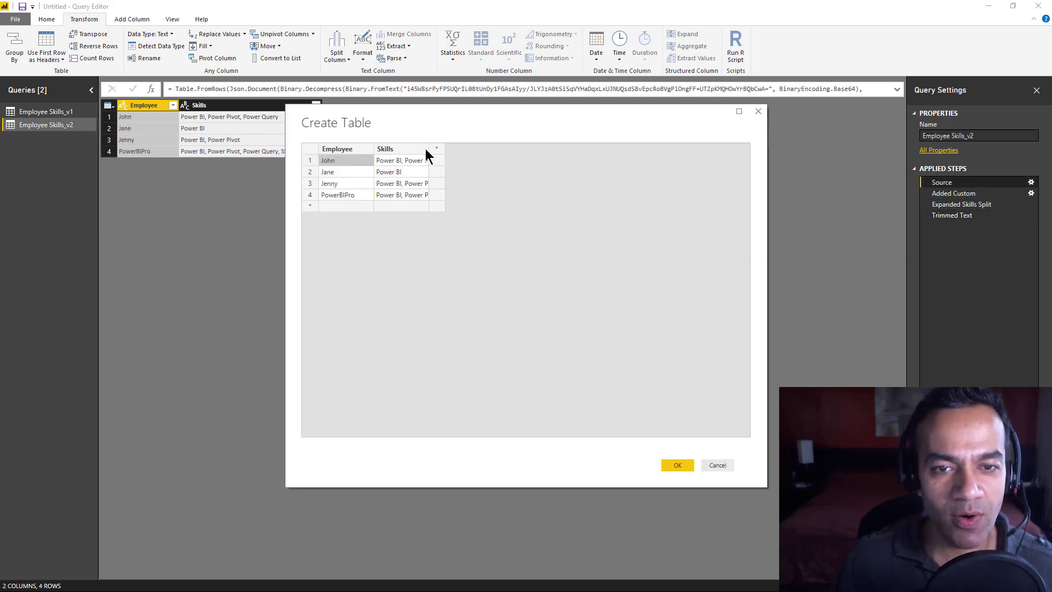
left_click_drag(426, 150, 559, 149)
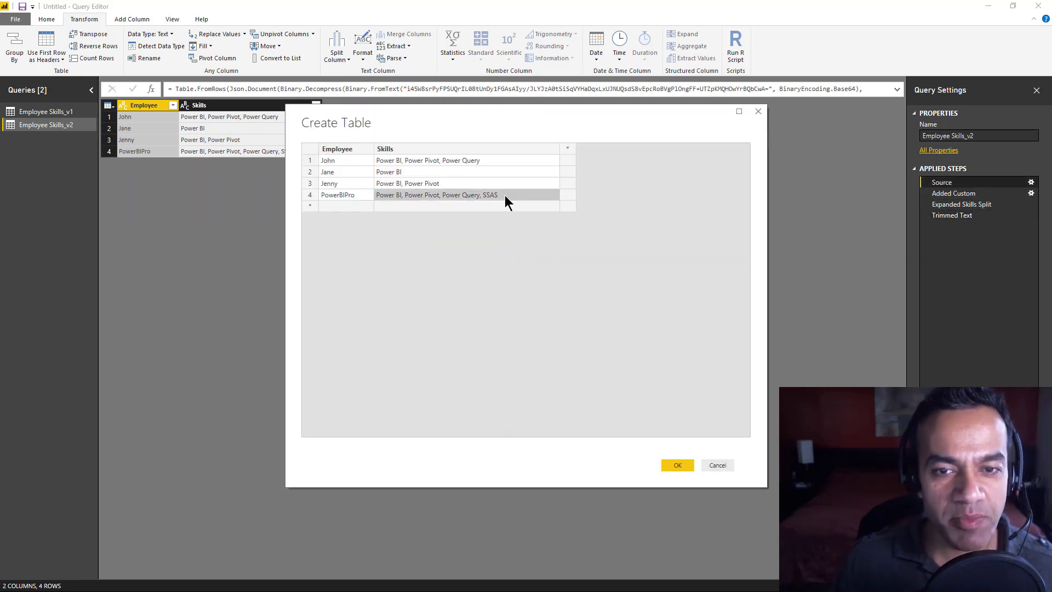
double_click(504, 195)
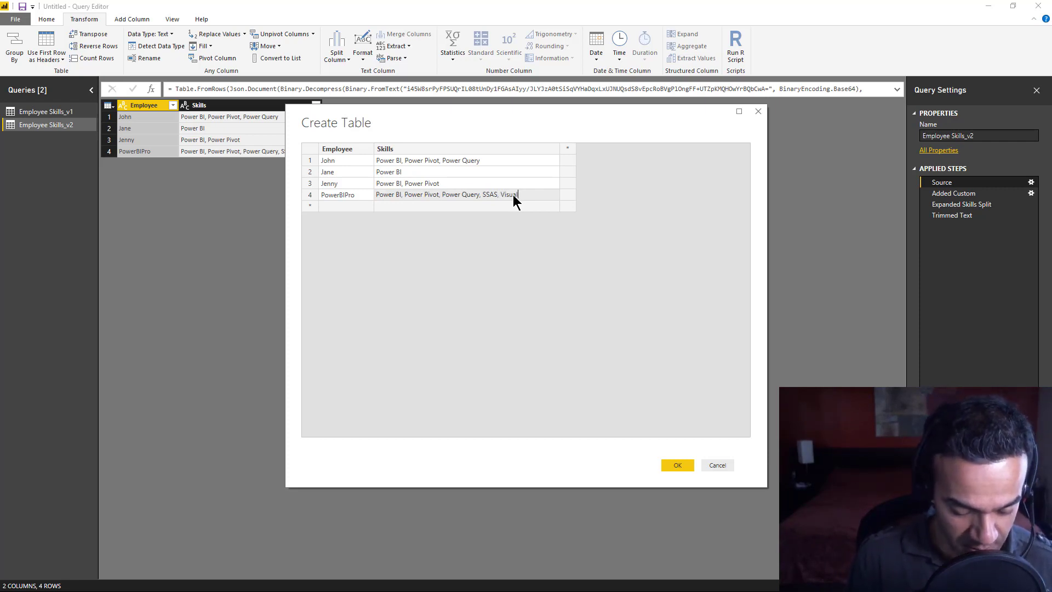
type(", Visualization")
key("Return")
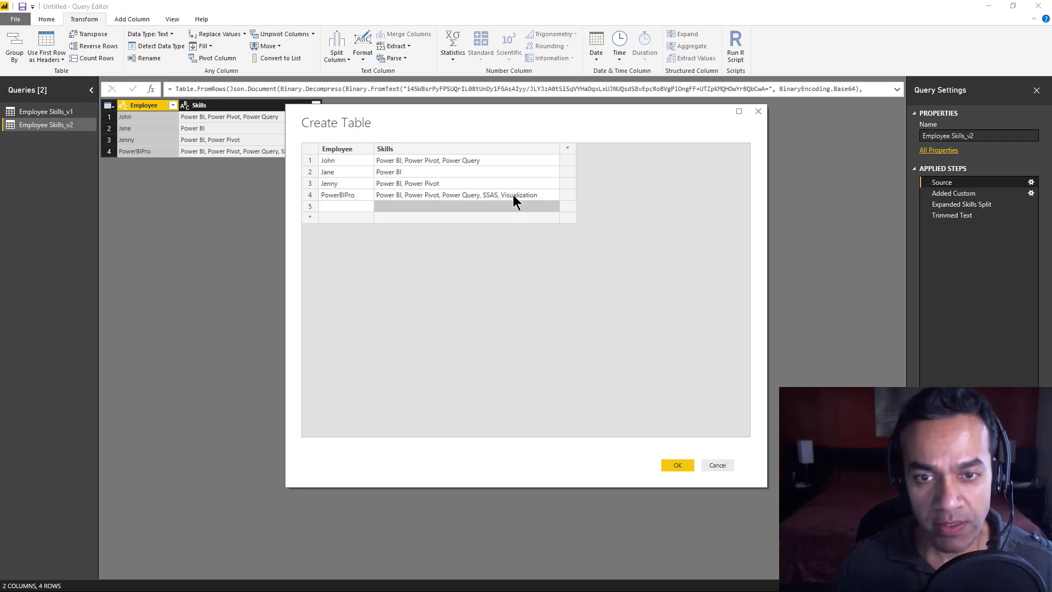
Delete empty row 5, confirm the source table, and check the Trimmed Text result
right_click(310, 207)
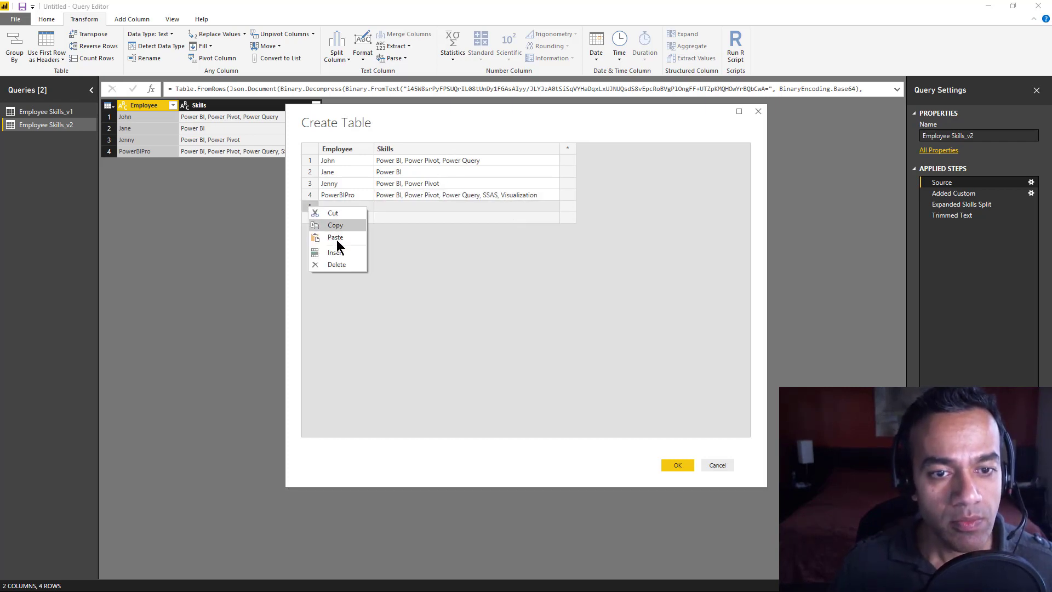
left_click(335, 263)
left_click(675, 464)
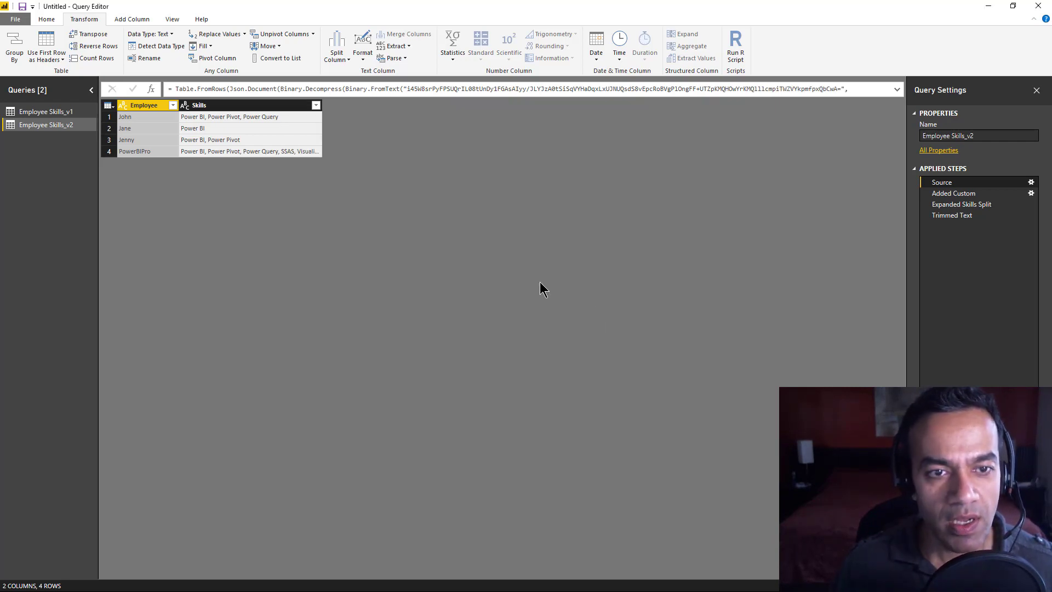
left_click(980, 219)
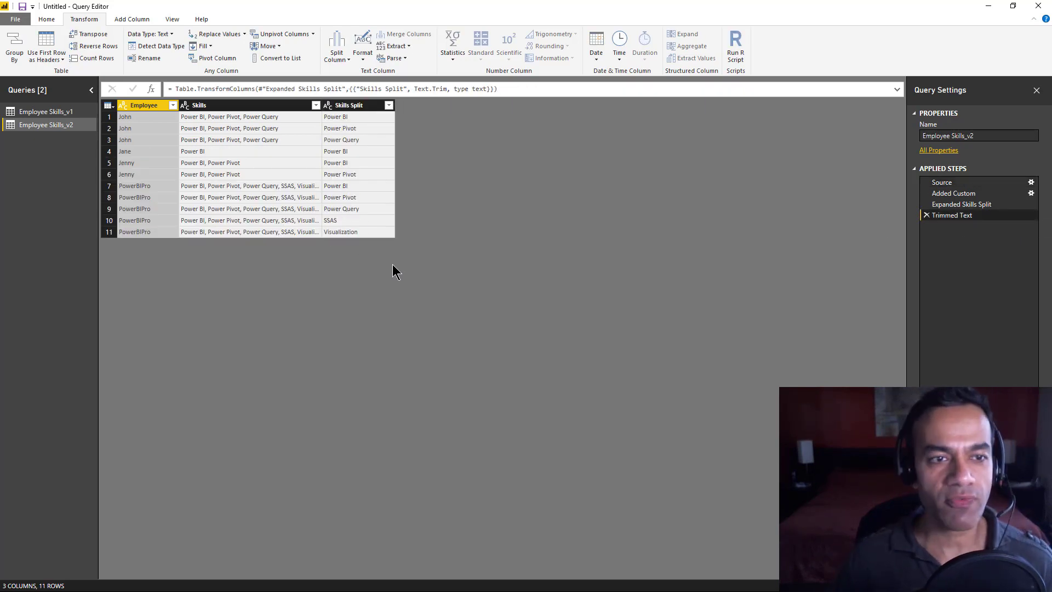
Review the source data and the final 11-row split, then return to the Facebook question in Chrome
left_click(971, 184)
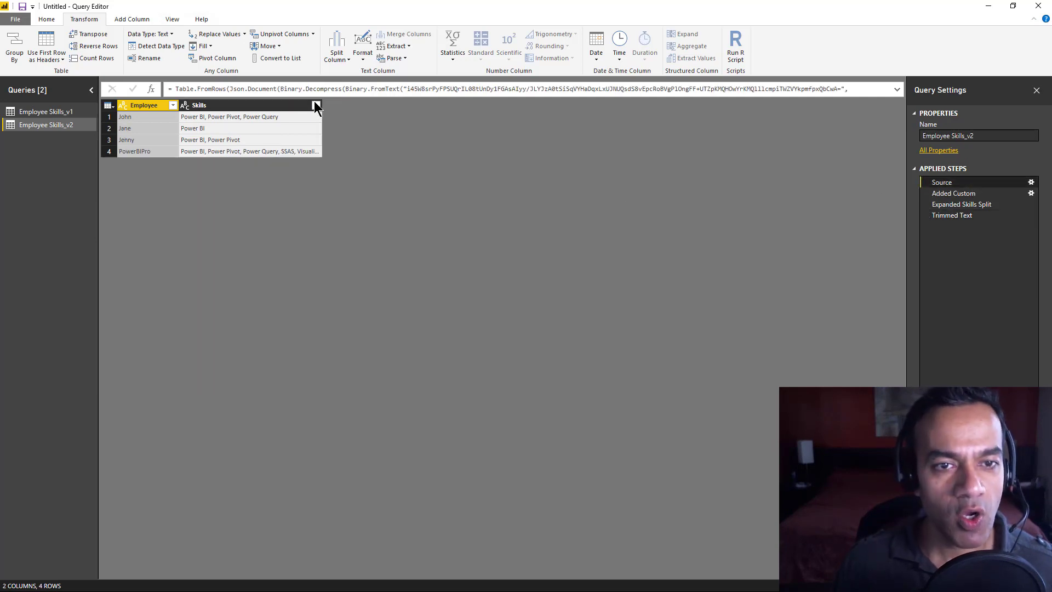
left_click_drag(315, 103, 419, 106)
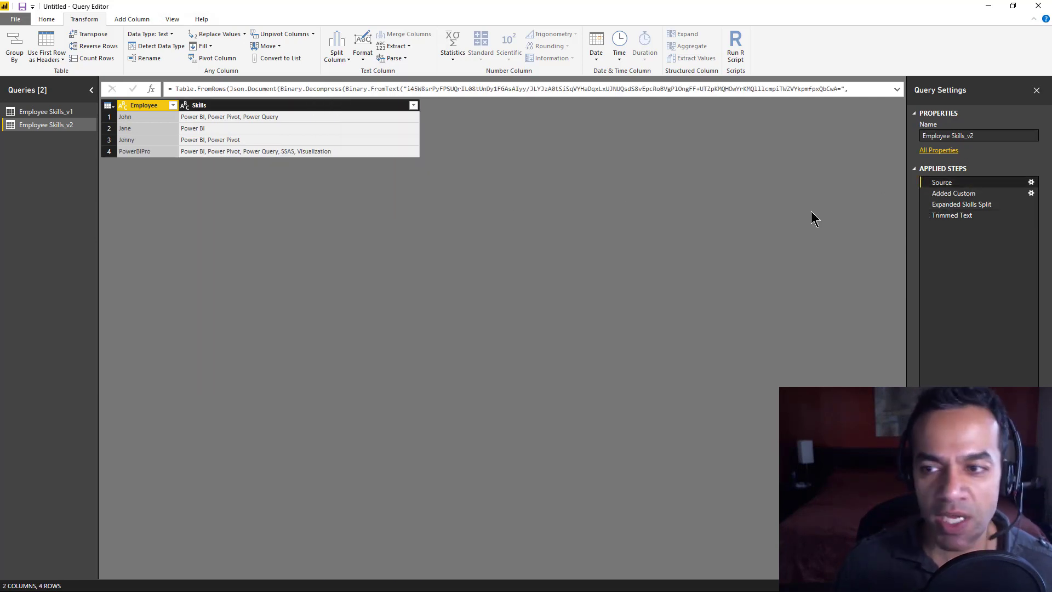
left_click(954, 217)
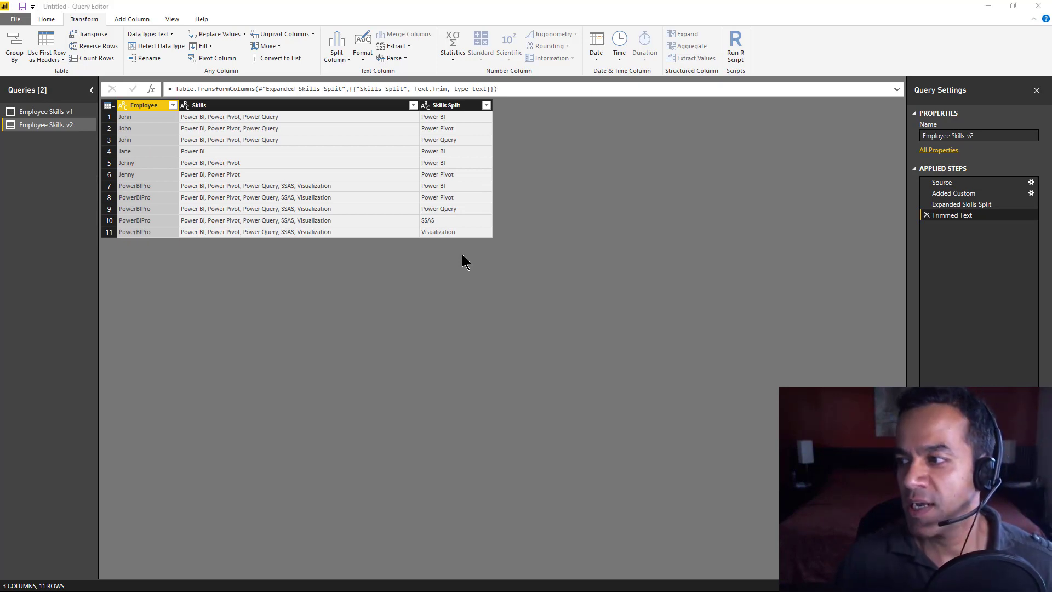
key("alt+Tab")
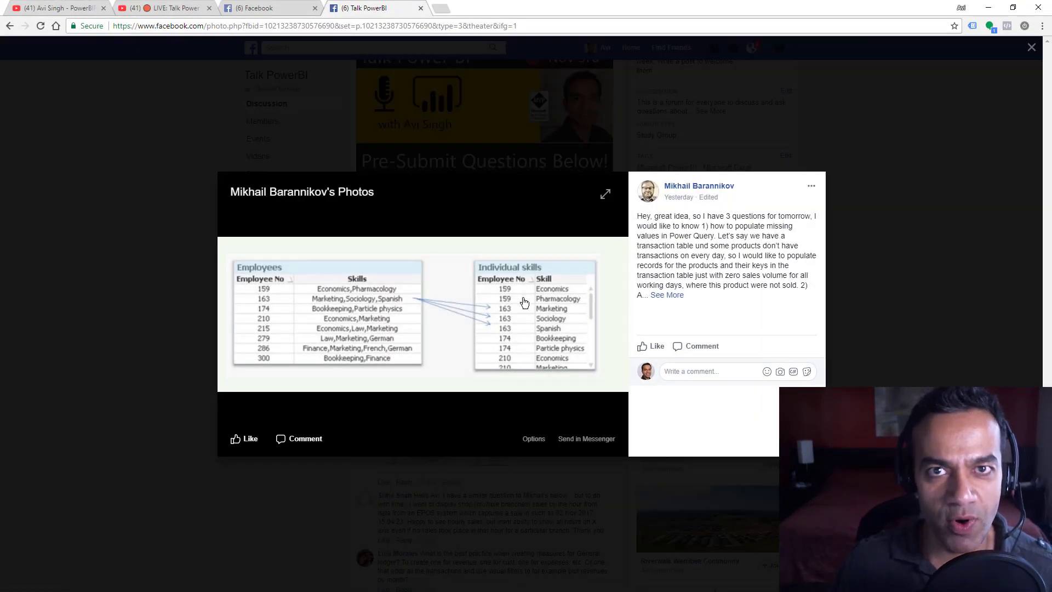